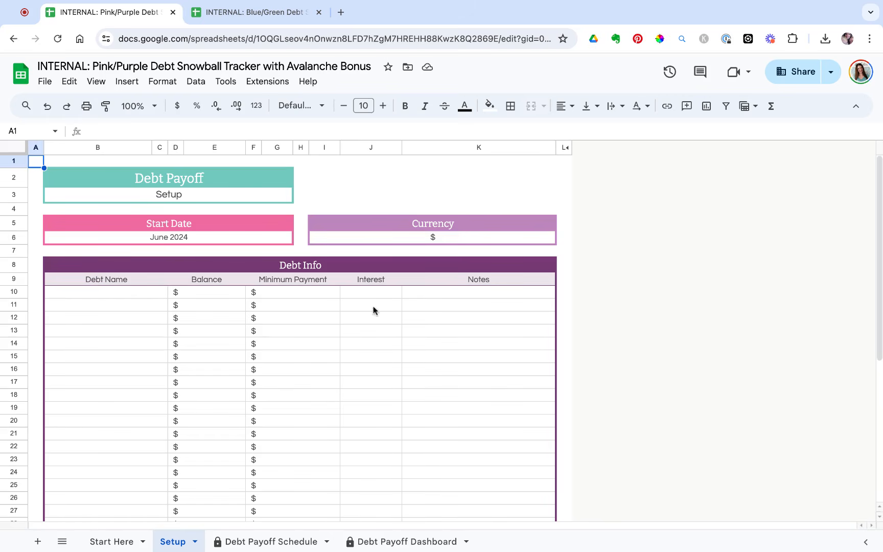
Compare the Blue/Green and Pink/Purple versions of the debt tracker, and look over the Pink/Purple Setup sheet from the start date to the payment totals
{"action": "left_click", "coordinate": [266, 22]}
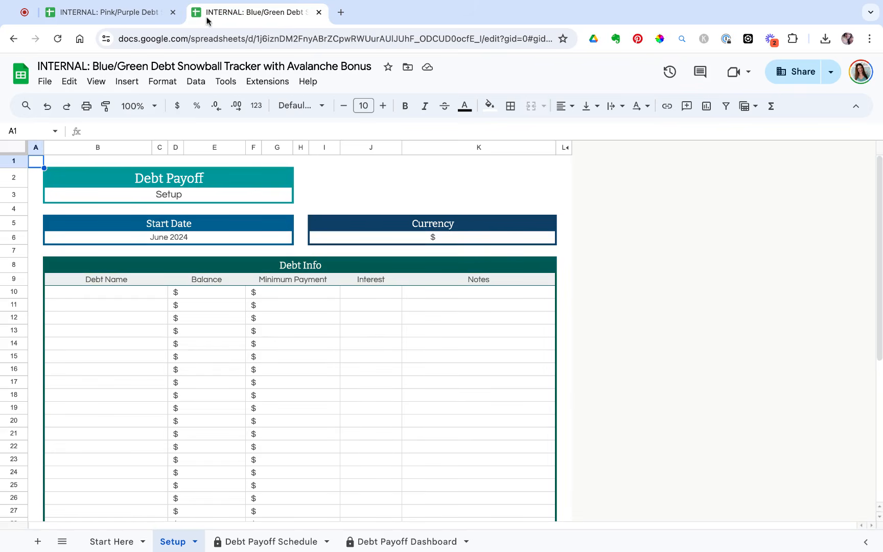
{"action": "left_click", "coordinate": [107, 17]}
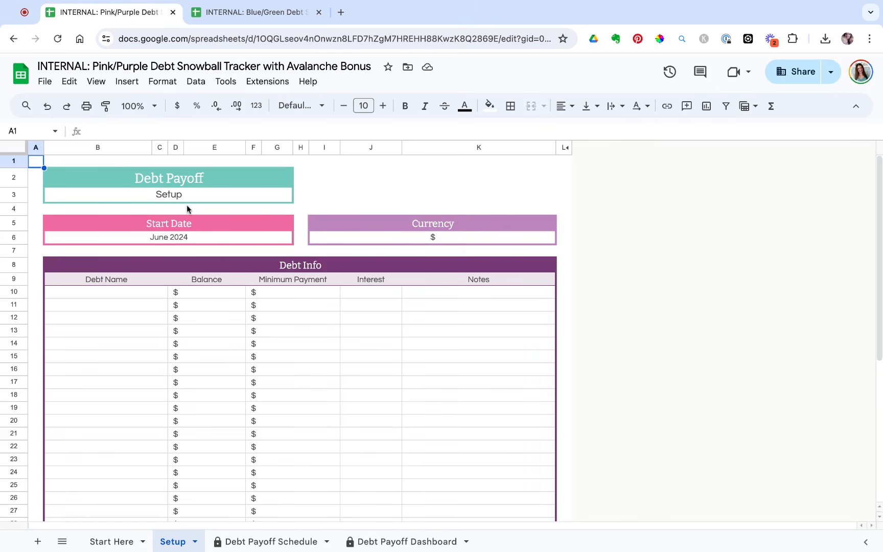
{"action": "left_click", "coordinate": [187, 236]}
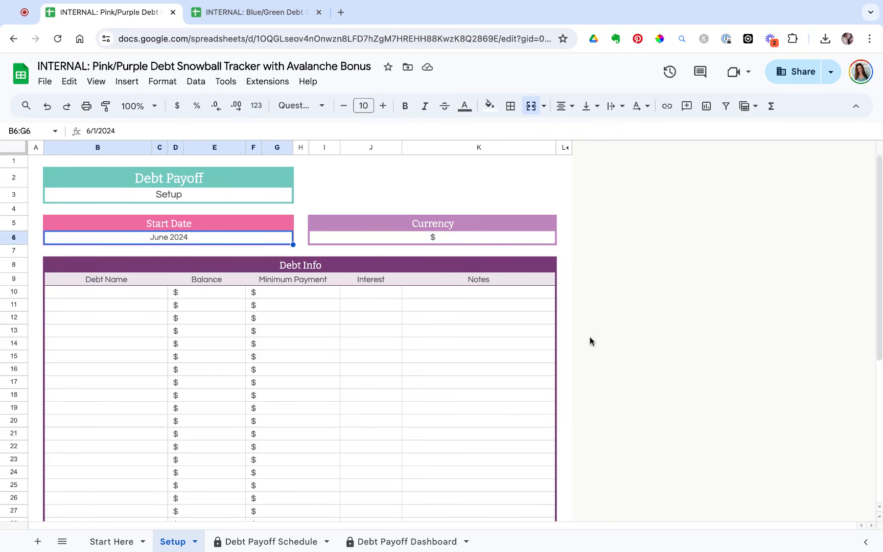
{"action": "scroll", "coordinate": [100, 454], "scroll_direction": "down", "scroll_amount": 5}
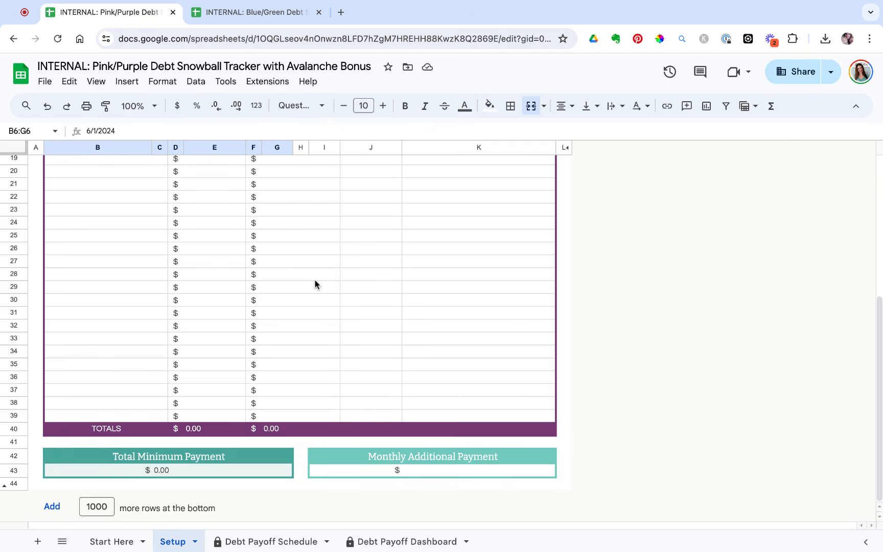
{"action": "scroll", "coordinate": [315, 284], "scroll_direction": "up", "scroll_amount": 6}
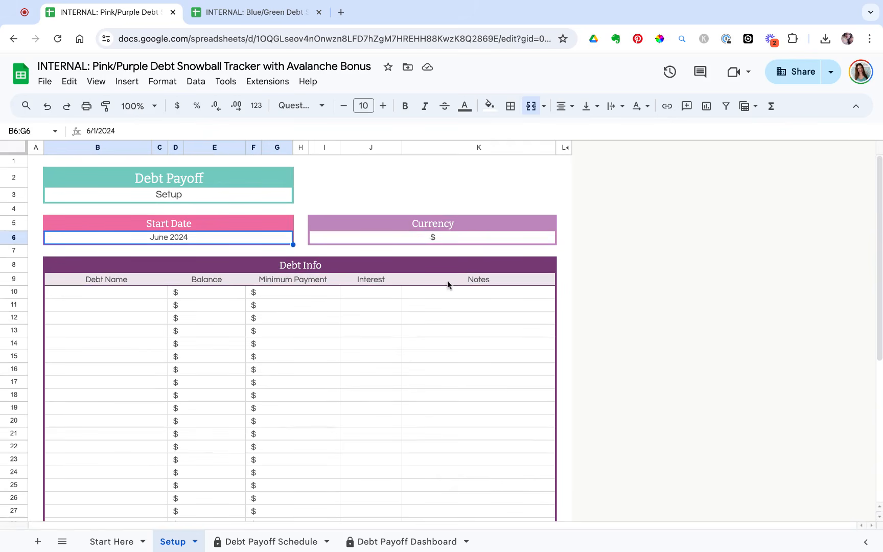
Change the Setup sheet's currency symbol to € and set it back to $
{"action": "left_click", "coordinate": [438, 235]}
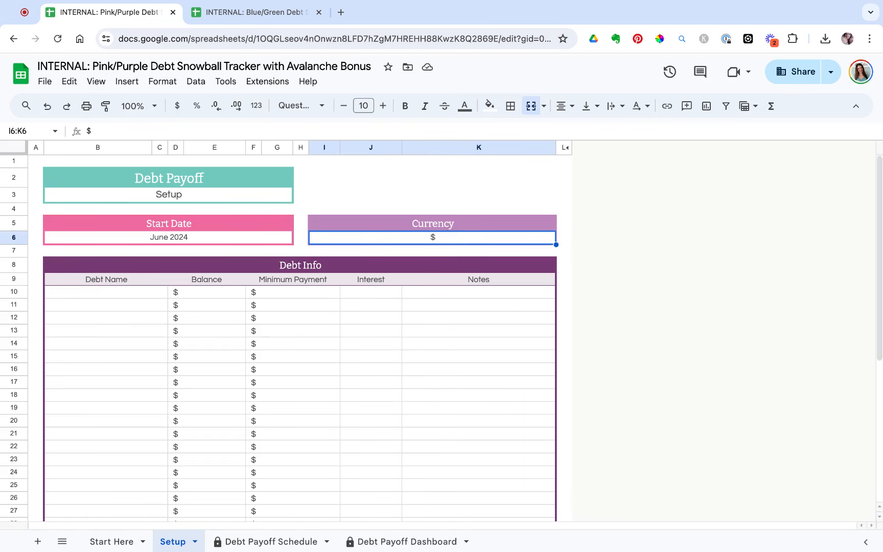
{"action": "type", "text": "€"}
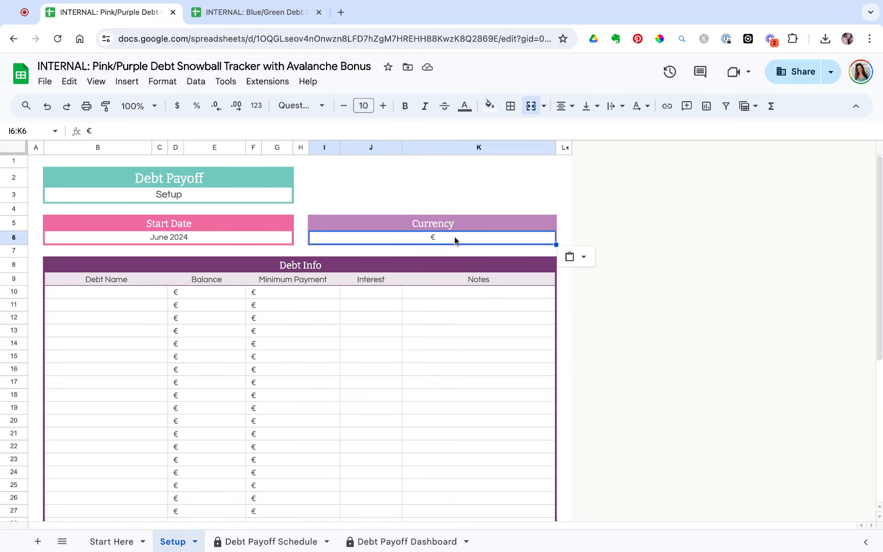
{"action": "key", "text": "BackSpace"}
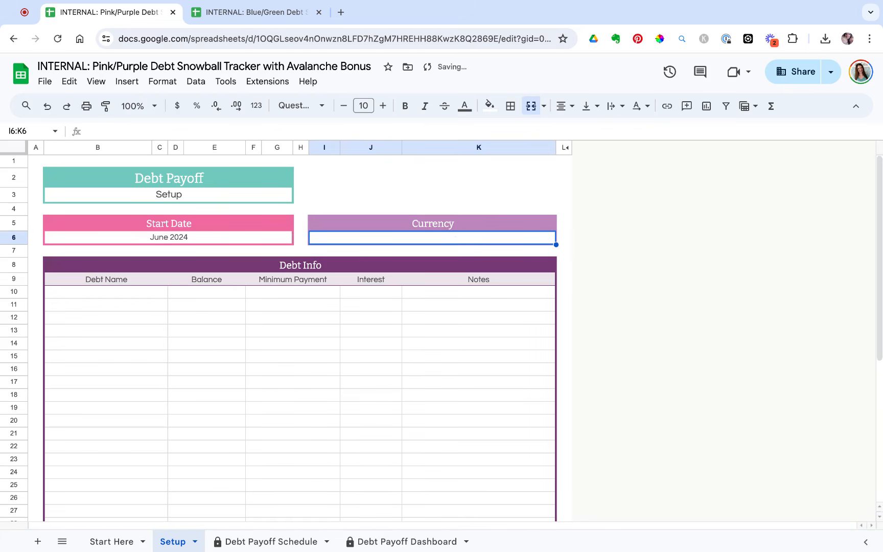
{"action": "type", "text": "$"}
{"action": "key", "text": "Return"}
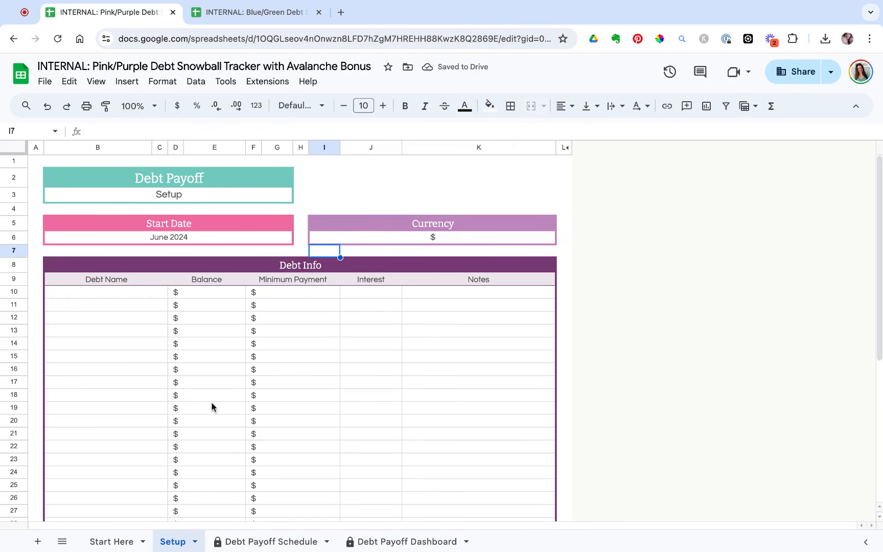
{"action": "left_click", "coordinate": [398, 384]}
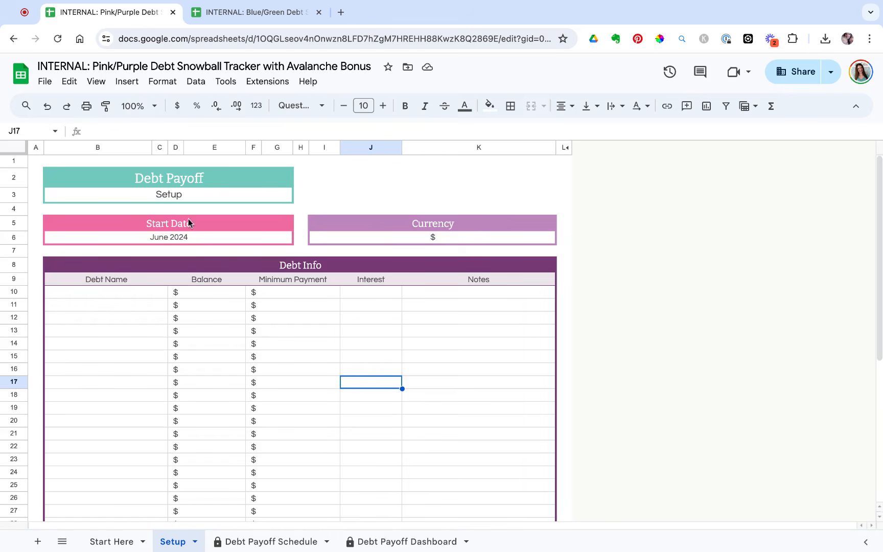
Set the Start Date on the Setup sheet to 6/1/2024 using the date picker
{"action": "left_click", "coordinate": [182, 239]}
{"action": "double_click", "coordinate": [182, 240]}
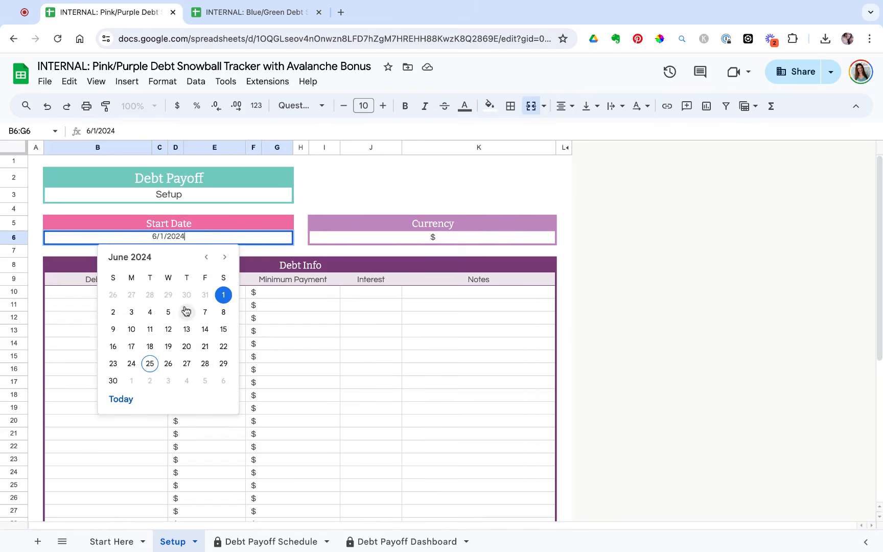
{"action": "left_click", "coordinate": [224, 297]}
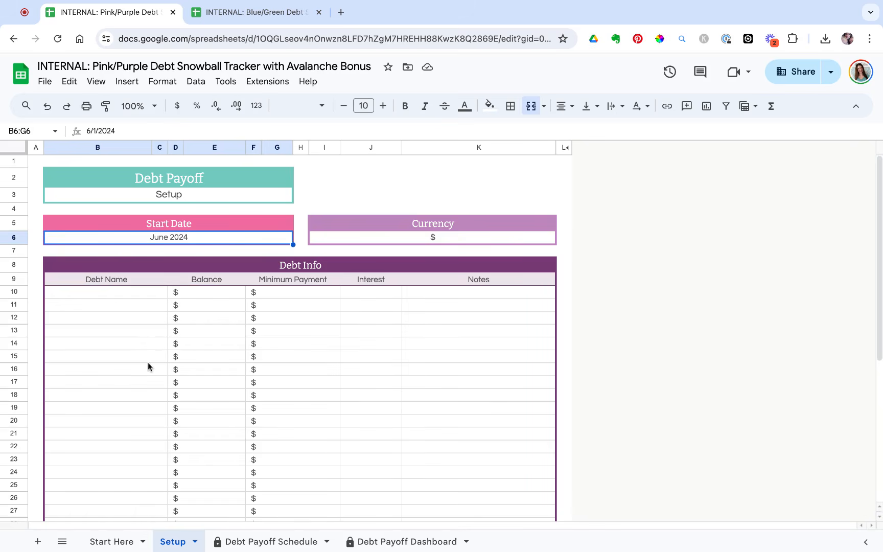
Enter 200 as the Monthly Additional Payment below the debt table on the Setup sheet
{"action": "scroll", "coordinate": [153, 377], "scroll_direction": "down", "scroll_amount": 2}
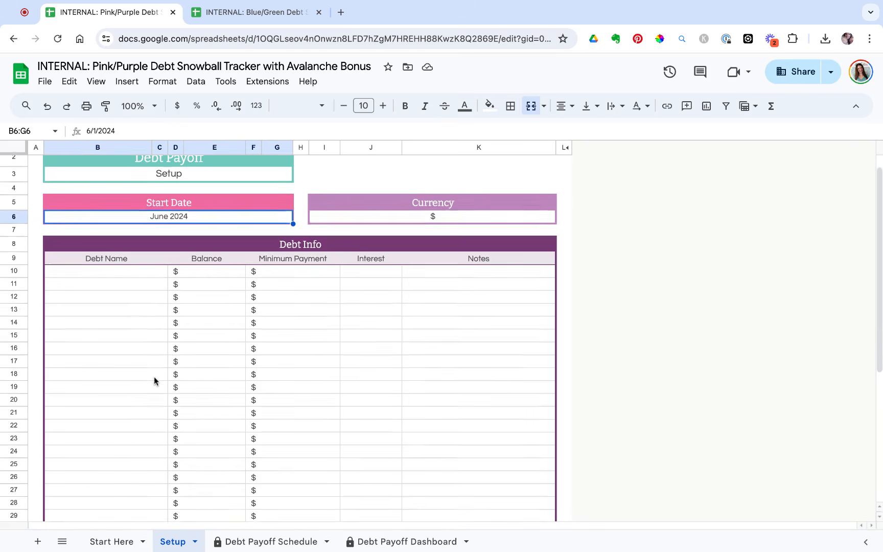
{"action": "scroll", "coordinate": [153, 380], "scroll_direction": "down", "scroll_amount": 1}
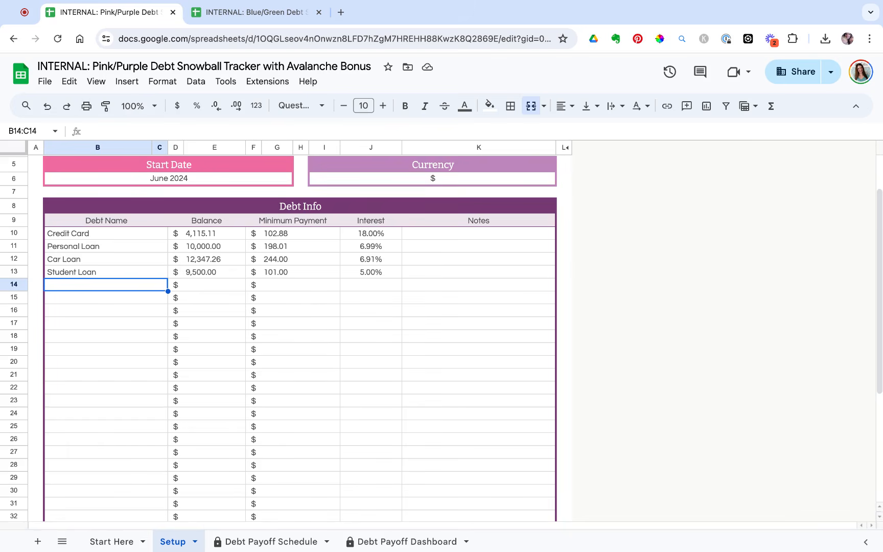
{"action": "scroll", "coordinate": [301, 338], "scroll_direction": "down", "scroll_amount": 1}
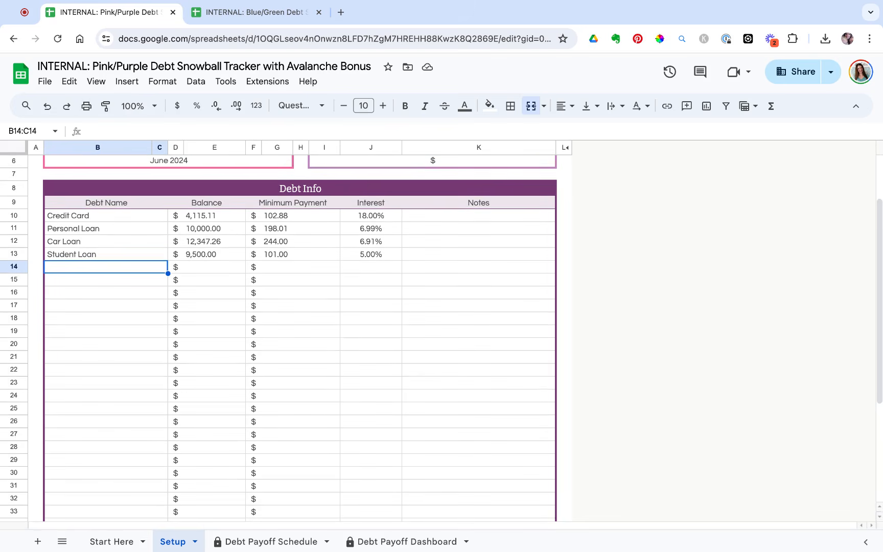
{"action": "scroll", "coordinate": [315, 315], "scroll_direction": "down", "scroll_amount": 6}
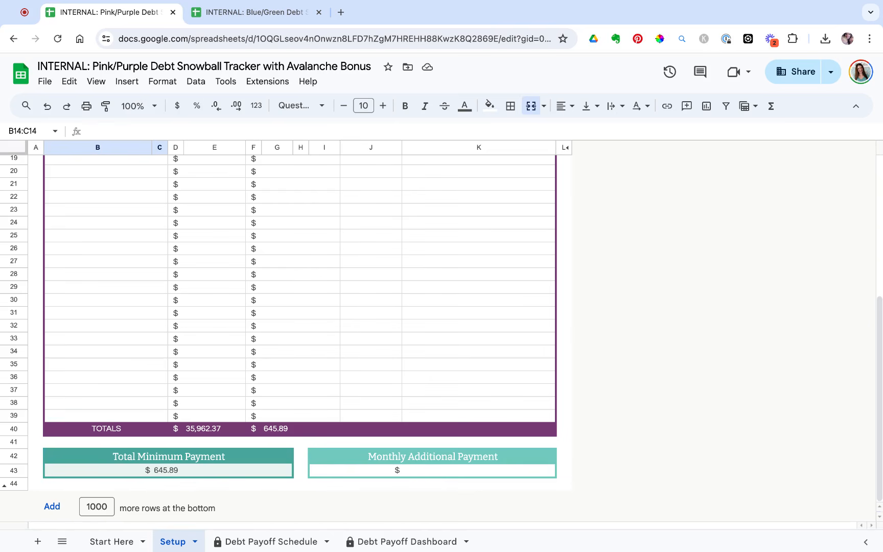
{"action": "left_click", "coordinate": [455, 471]}
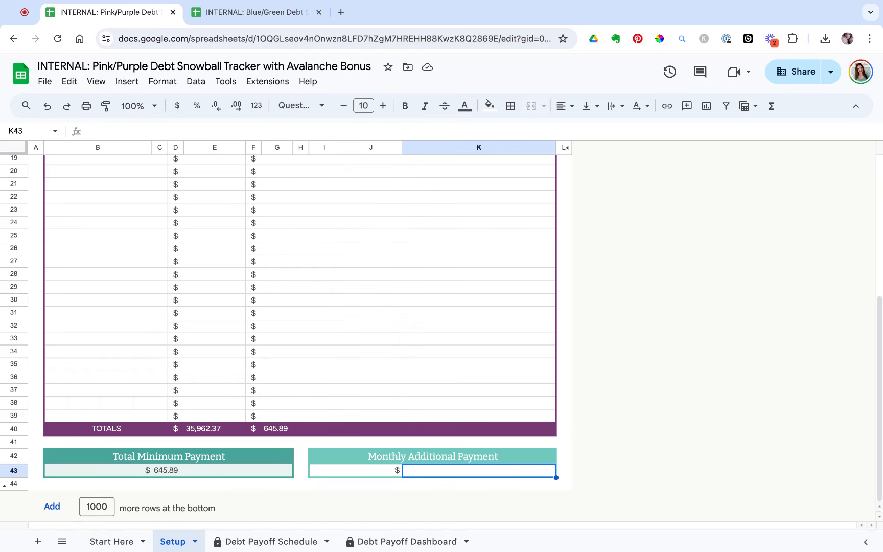
{"action": "type", "text": "200"}
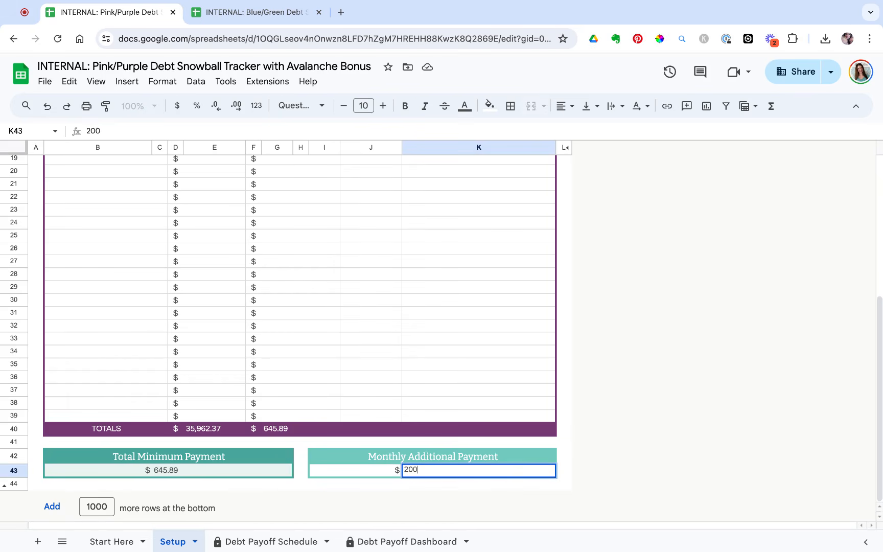
{"action": "key", "text": "Return"}
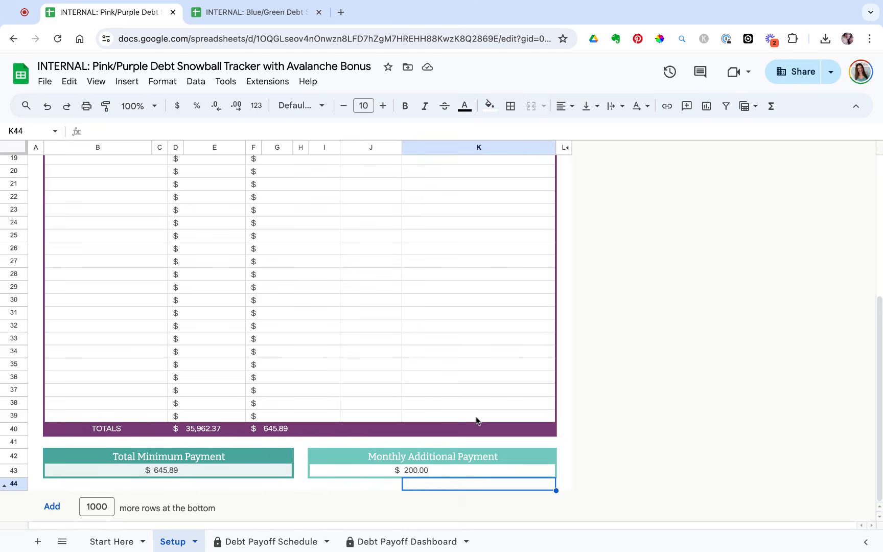
Open the Debt Payoff Schedule sheet and examine the payment columns and projected payoff date of each debt
{"action": "scroll", "coordinate": [483, 414], "scroll_direction": "up", "scroll_amount": 6}
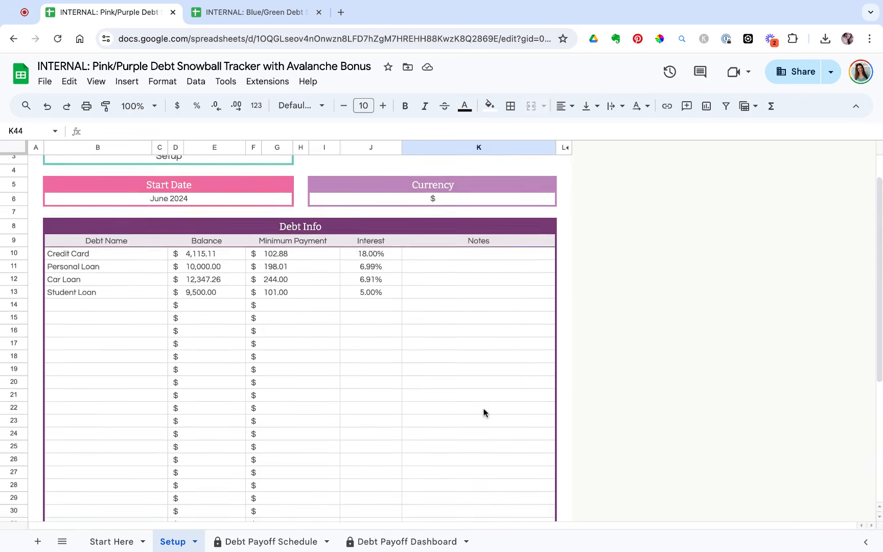
{"action": "left_click", "coordinate": [271, 545]}
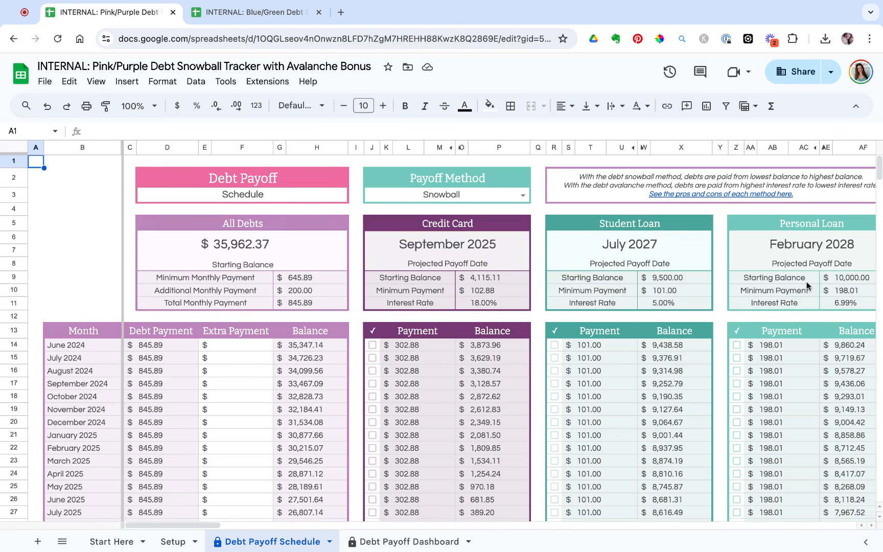
{"action": "scroll", "coordinate": [798, 284], "scroll_direction": "right", "scroll_amount": 5}
{"action": "scroll", "coordinate": [797, 307], "scroll_direction": "right", "scroll_amount": 2}
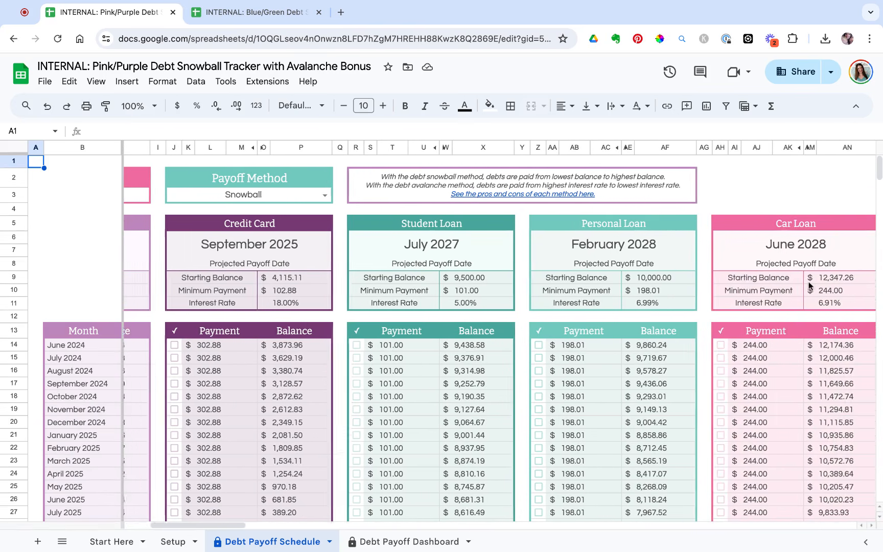
{"action": "scroll", "coordinate": [774, 322], "scroll_direction": "left", "scroll_amount": 3}
{"action": "scroll", "coordinate": [775, 320], "scroll_direction": "left", "scroll_amount": 3}
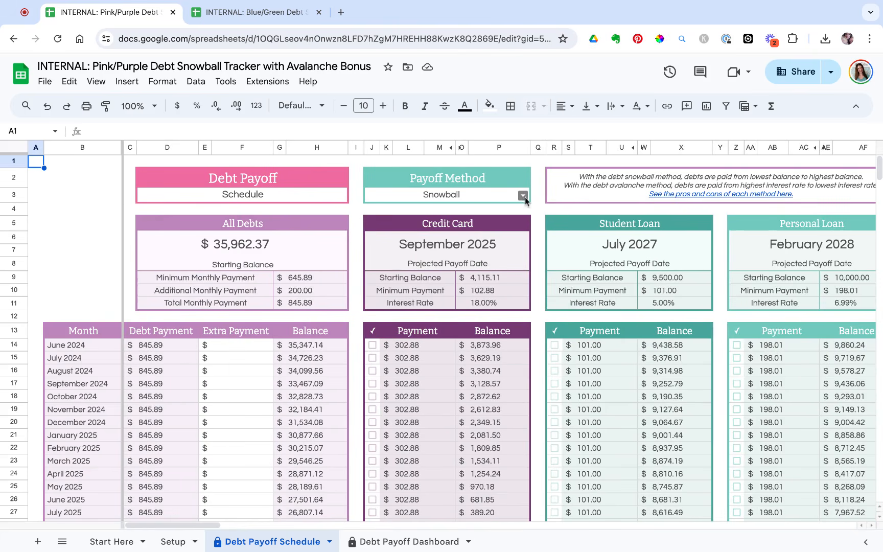
Set the Payoff Method to Avalanche and review the order and projected payoff dates across the debt columns
{"action": "left_click", "coordinate": [523, 196]}
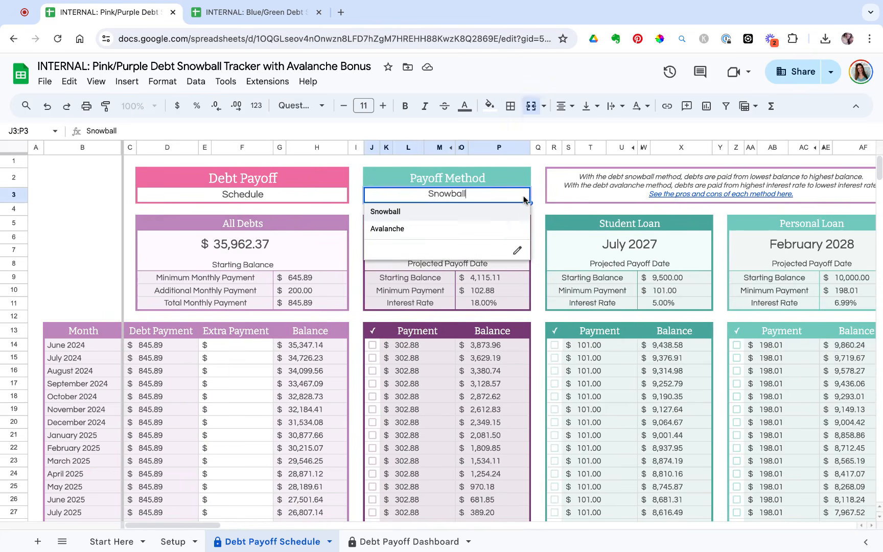
{"action": "left_click", "coordinate": [493, 234]}
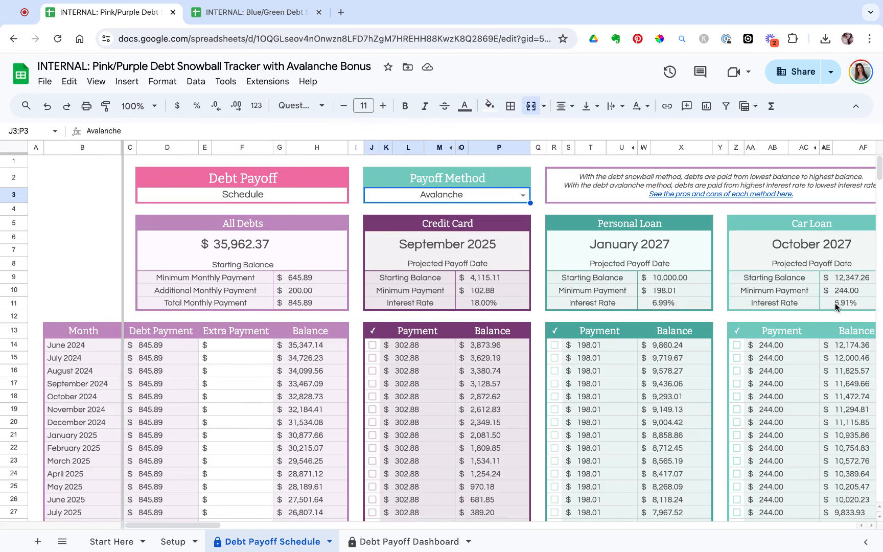
{"action": "scroll", "coordinate": [838, 411], "scroll_direction": "right", "scroll_amount": 5}
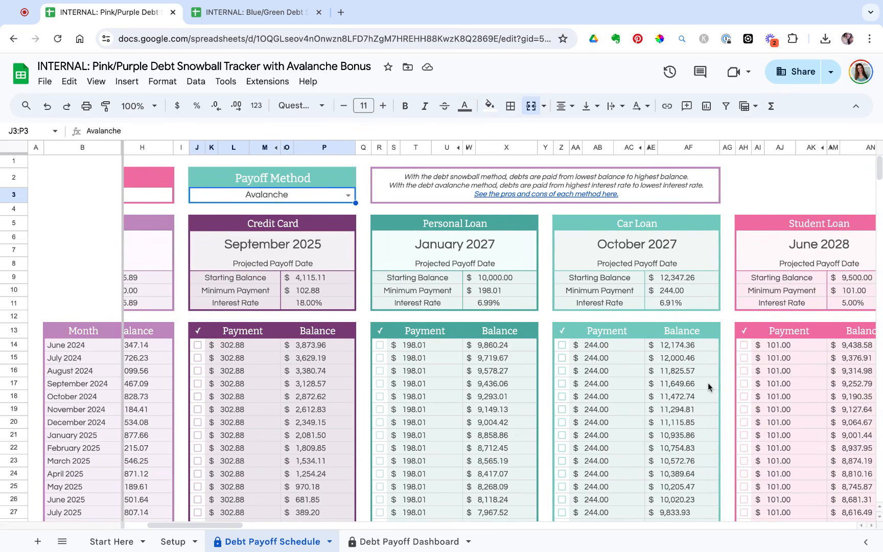
{"action": "scroll", "coordinate": [708, 387], "scroll_direction": "right", "scroll_amount": 1}
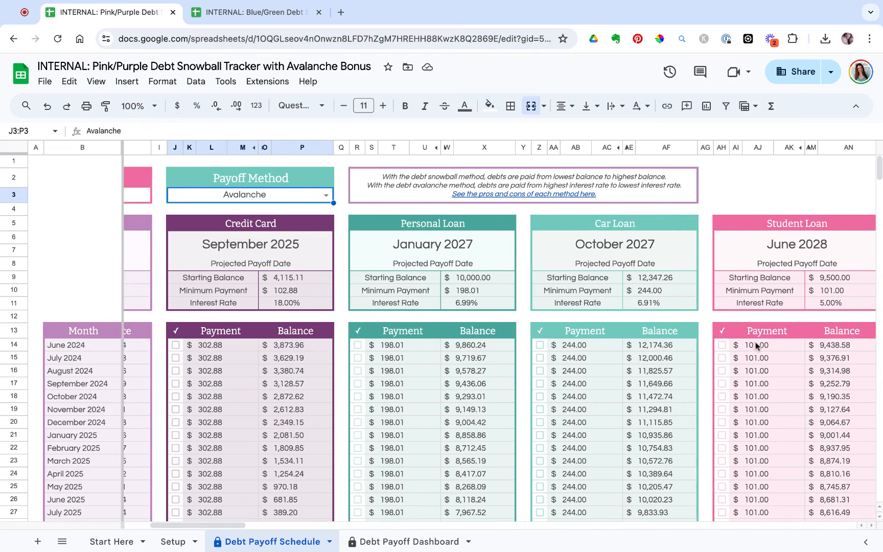
{"action": "scroll", "coordinate": [777, 315], "scroll_direction": "right", "scroll_amount": 3}
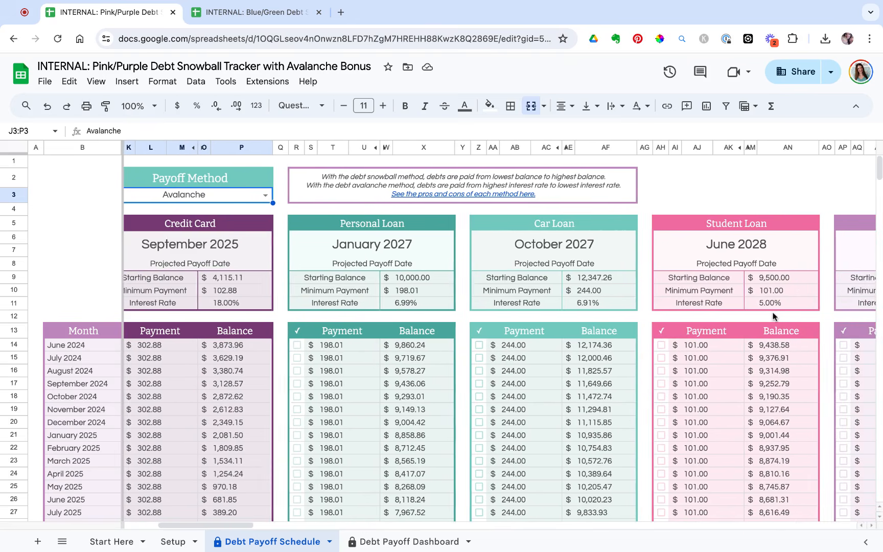
{"action": "scroll", "coordinate": [726, 347], "scroll_direction": "left", "scroll_amount": 3}
{"action": "scroll", "coordinate": [724, 347], "scroll_direction": "left", "scroll_amount": 9}
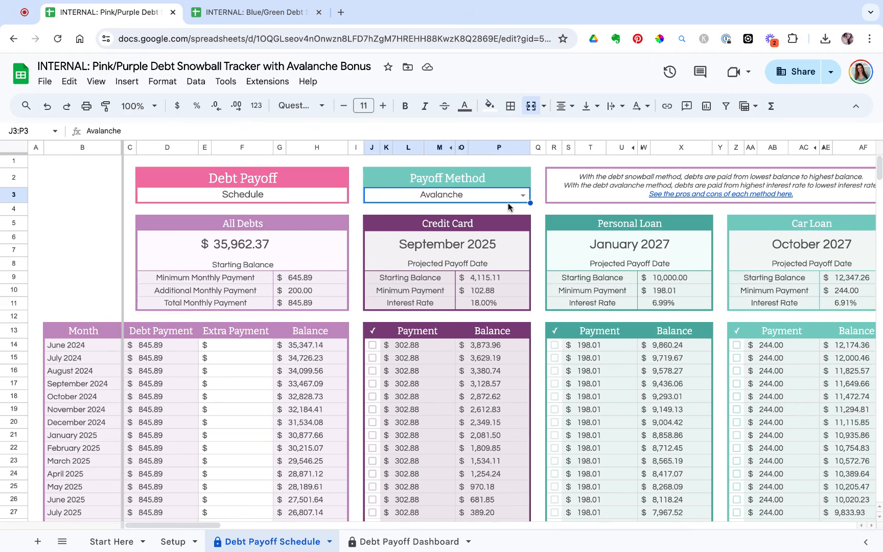
{"action": "mouse_move", "coordinate": [674, 194]}
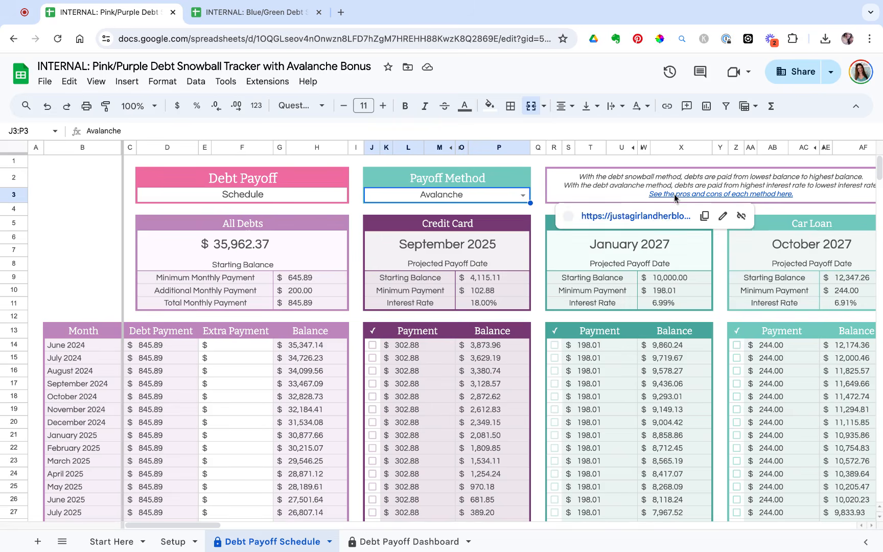
{"action": "left_click", "coordinate": [534, 372]}
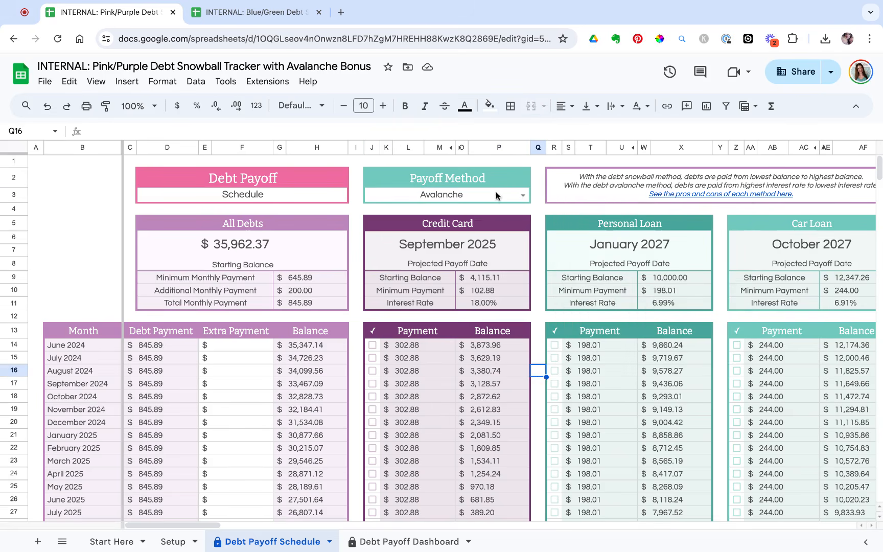
Switch the Payoff Method to Snowball and back to Avalanche, comparing how the debt columns are ordered
{"action": "left_click", "coordinate": [523, 196]}
{"action": "left_click", "coordinate": [491, 216]}
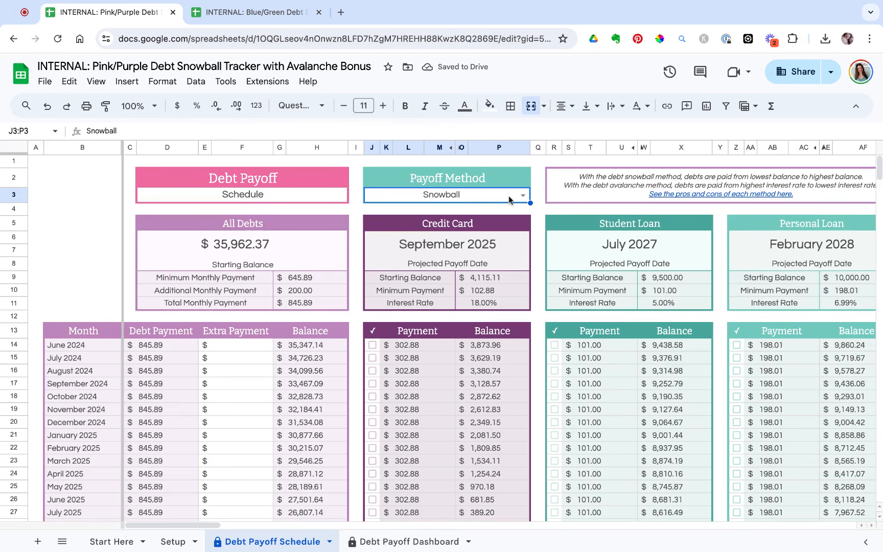
{"action": "left_click", "coordinate": [523, 196]}
{"action": "left_click", "coordinate": [508, 231]}
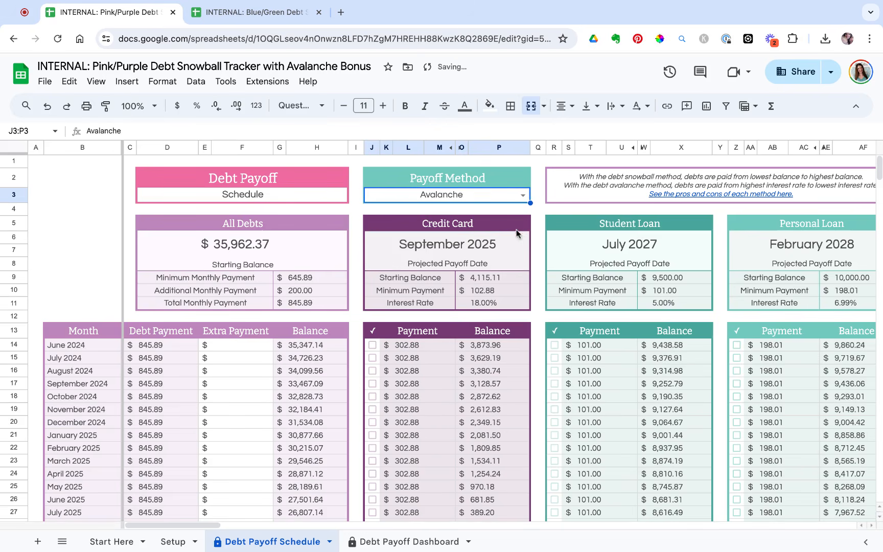
{"action": "scroll", "coordinate": [758, 243], "scroll_direction": "right", "scroll_amount": 5}
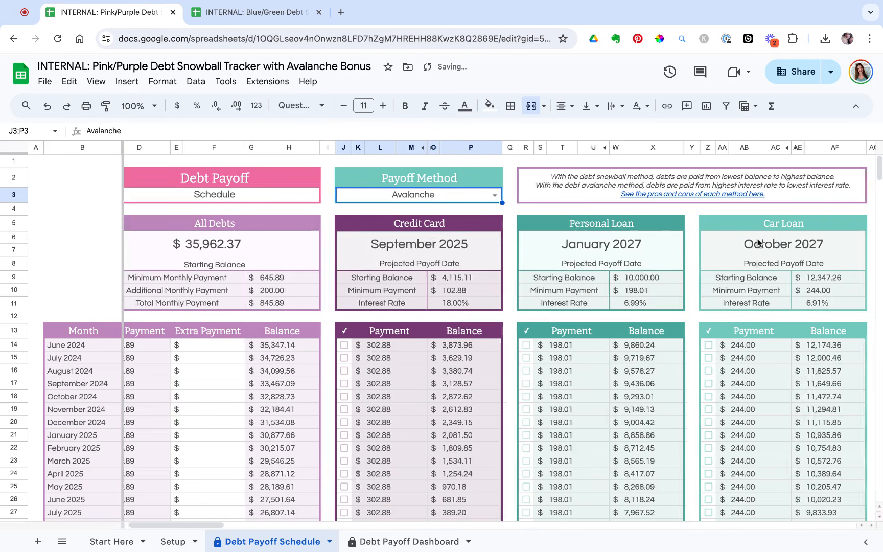
{"action": "scroll", "coordinate": [758, 243], "scroll_direction": "left", "scroll_amount": 3}
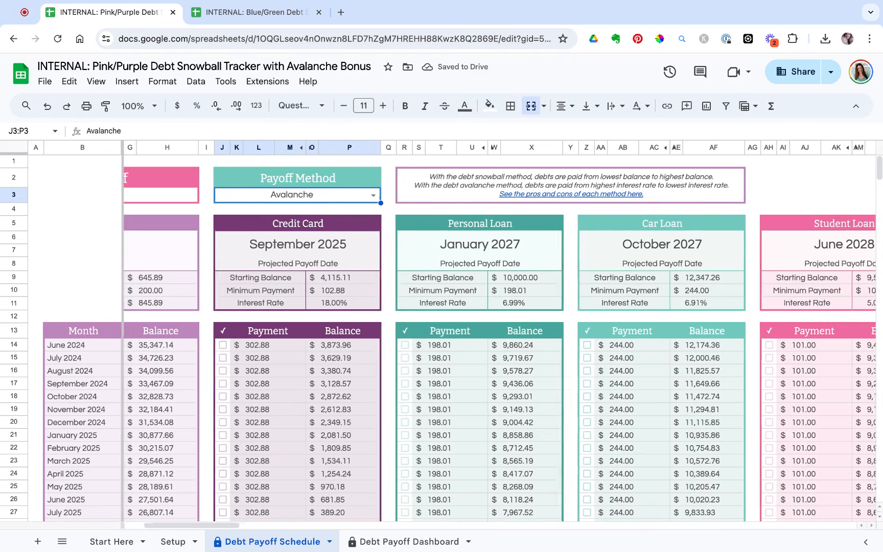
Set the Payoff Method back to Snowball on the Debt Payoff Schedule sheet
{"action": "scroll", "coordinate": [500, 334], "scroll_direction": "left", "scroll_amount": 1}
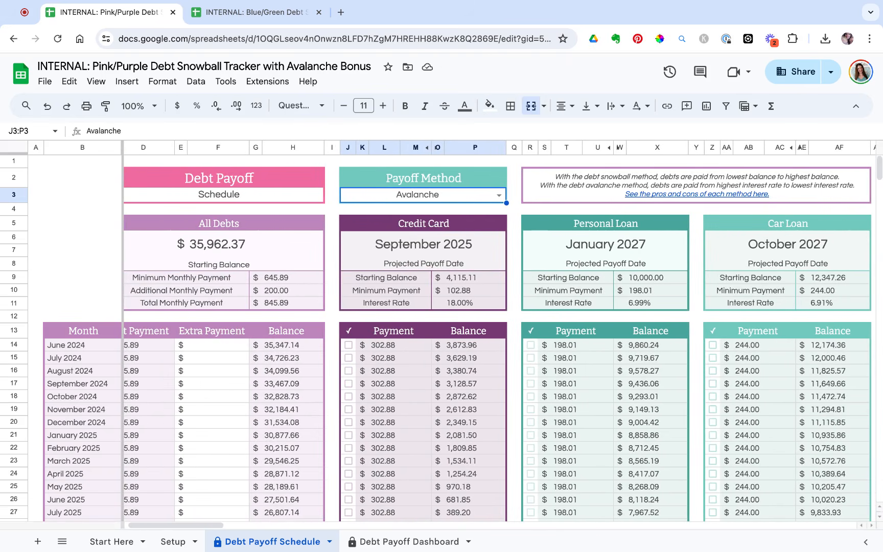
{"action": "scroll", "coordinate": [516, 207], "scroll_direction": "left", "scroll_amount": 1}
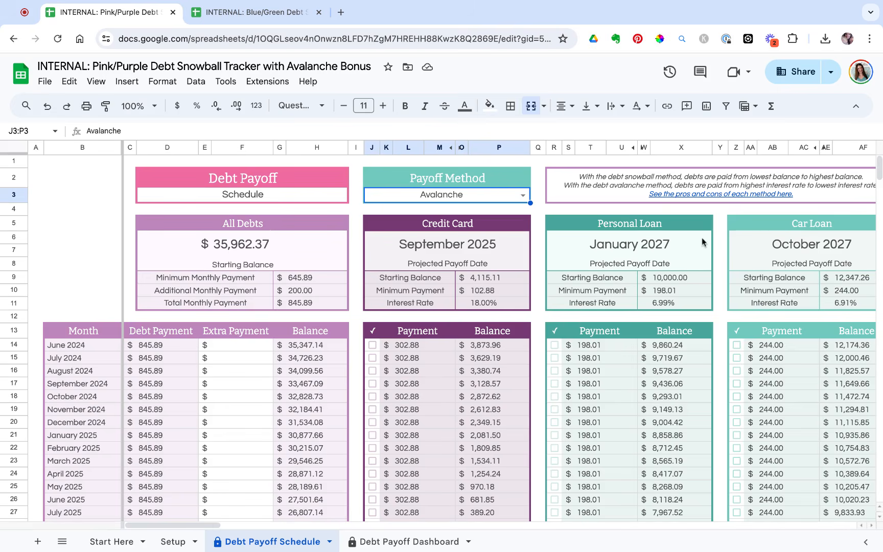
{"action": "left_click", "coordinate": [523, 195]}
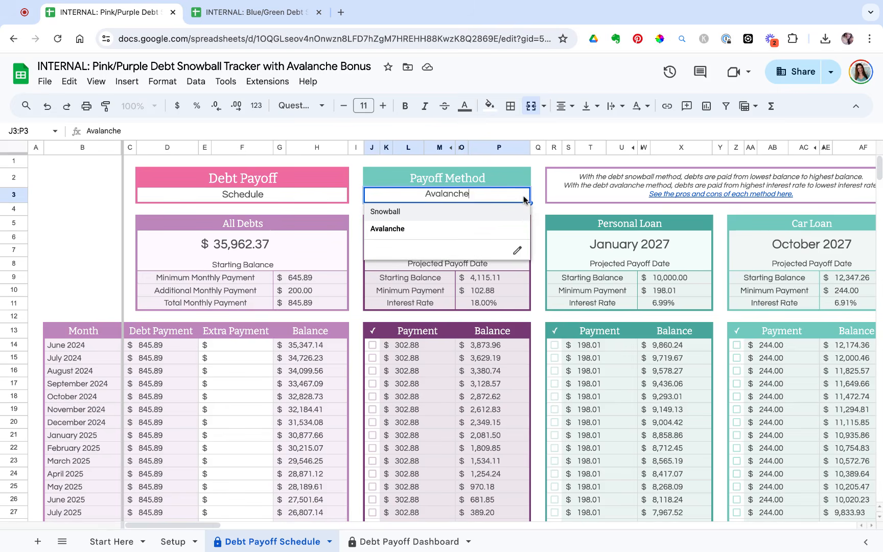
{"action": "left_click", "coordinate": [503, 216]}
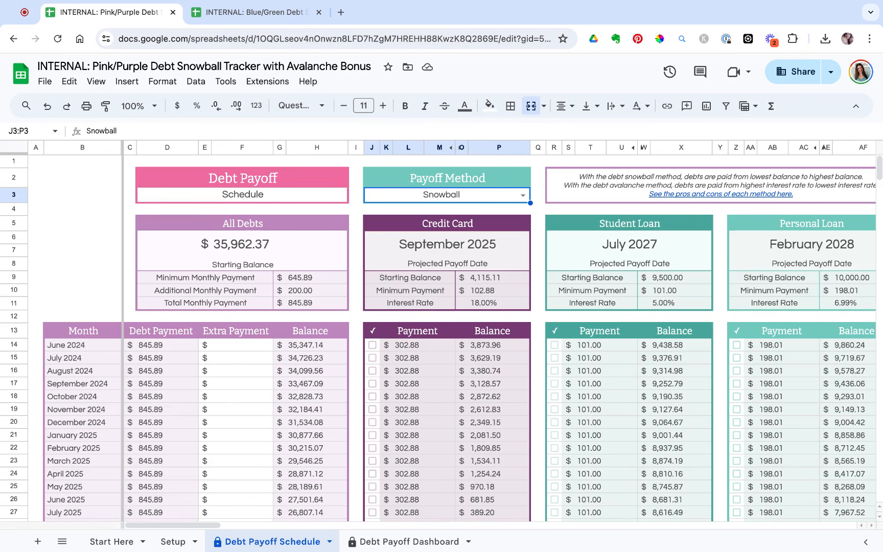
Examine the Credit Card's monthly payments and balances from June 2024 through its projected payoff month
{"action": "scroll", "coordinate": [450, 338], "scroll_direction": "down", "scroll_amount": 1}
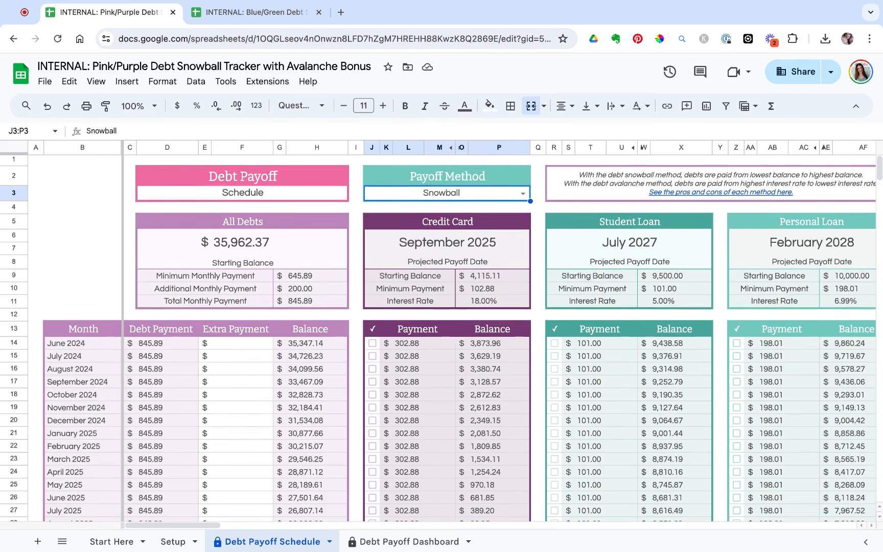
{"action": "scroll", "coordinate": [442, 339], "scroll_direction": "down", "scroll_amount": 5}
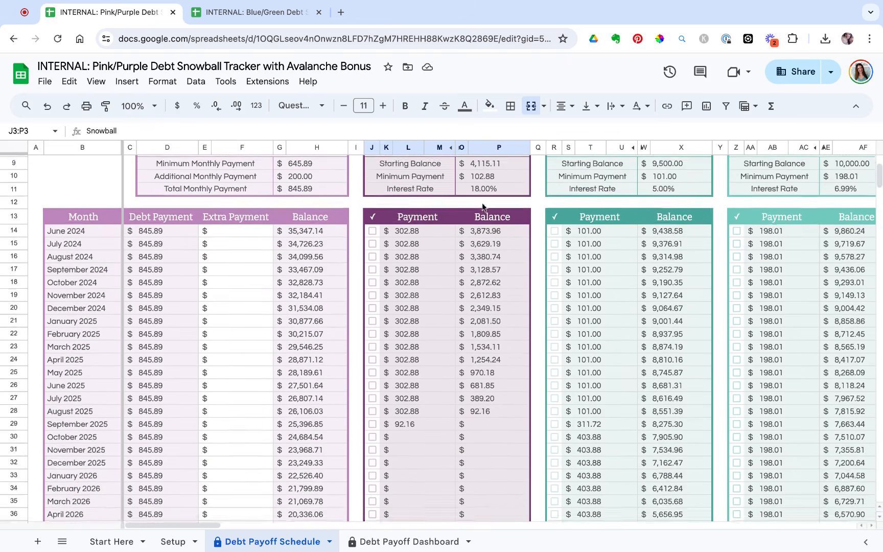
{"action": "scroll", "coordinate": [483, 202], "scroll_direction": "up", "scroll_amount": 4}
{"action": "scroll", "coordinate": [483, 203], "scroll_direction": "up", "scroll_amount": 1}
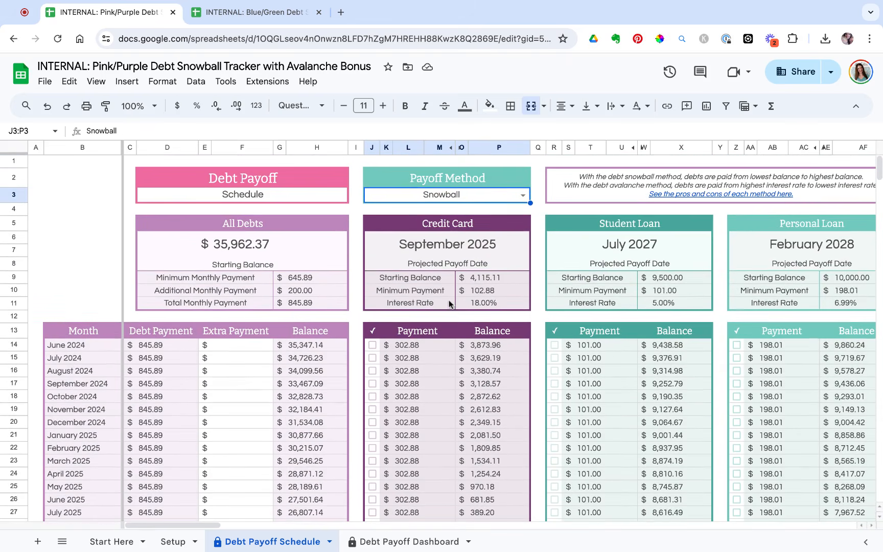
{"action": "scroll", "coordinate": [446, 380], "scroll_direction": "down", "scroll_amount": 4}
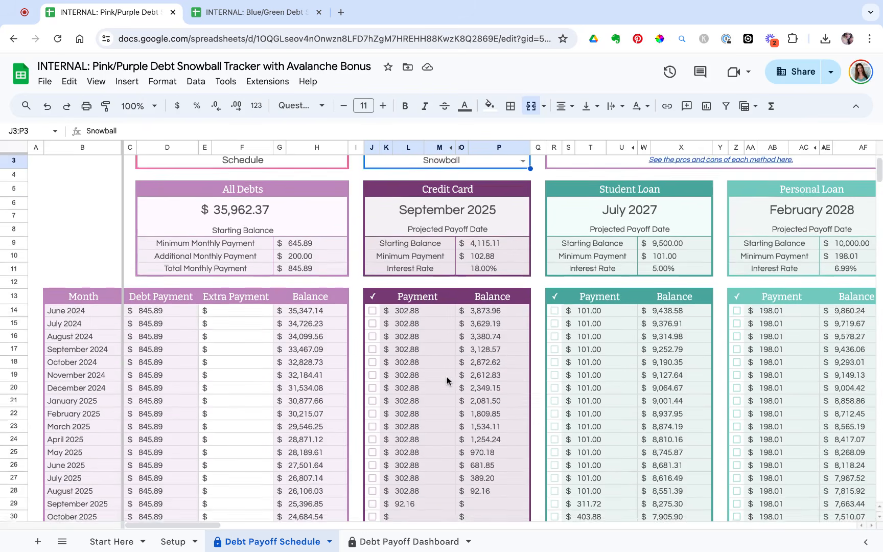
{"action": "scroll", "coordinate": [446, 381], "scroll_direction": "down", "scroll_amount": 2}
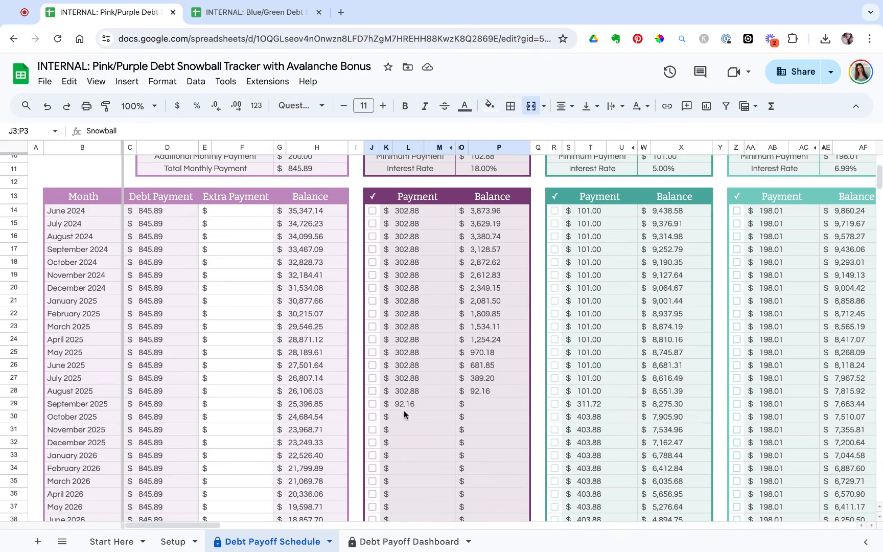
{"action": "scroll", "coordinate": [415, 396], "scroll_direction": "up", "scroll_amount": 2}
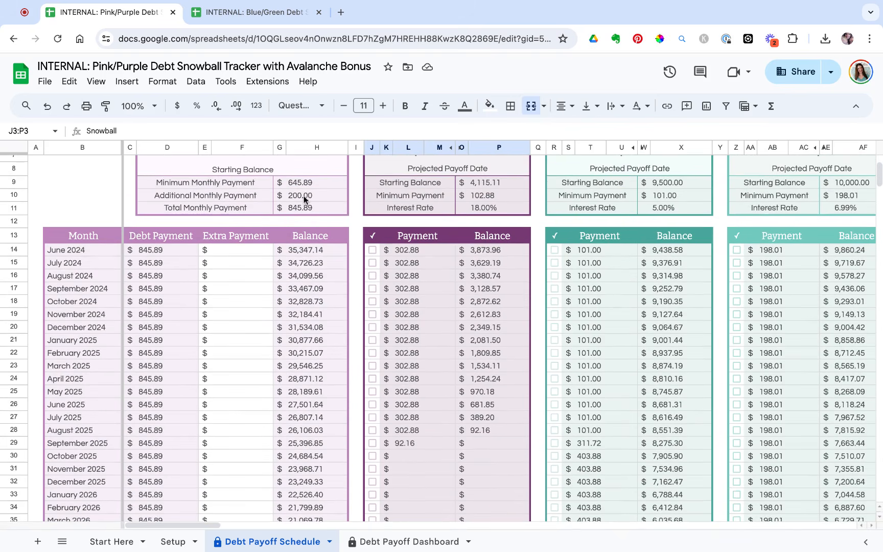
Compare the Student Loan payments for August, September and October 2025, around the Credit Card's payoff
{"action": "left_click", "coordinate": [592, 442]}
{"action": "scroll", "coordinate": [592, 442], "scroll_direction": "down", "scroll_amount": 3}
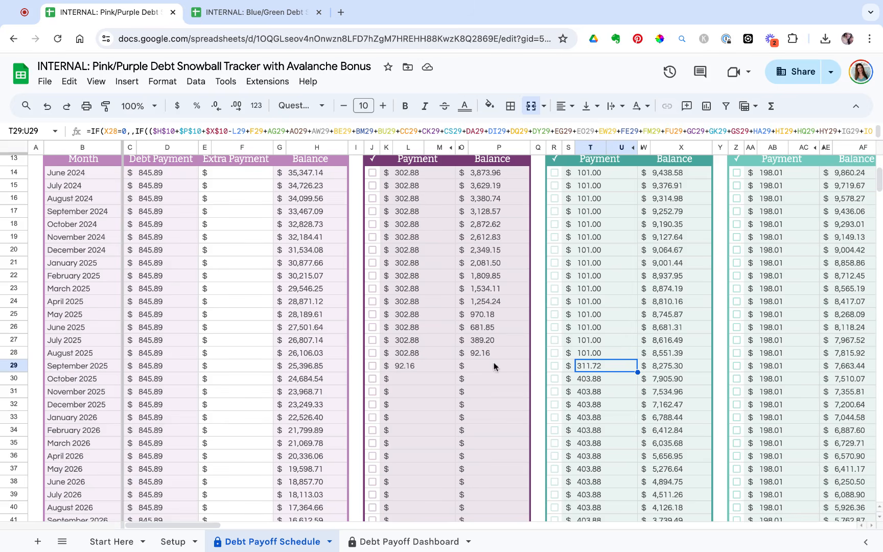
{"action": "left_click", "coordinate": [590, 355]}
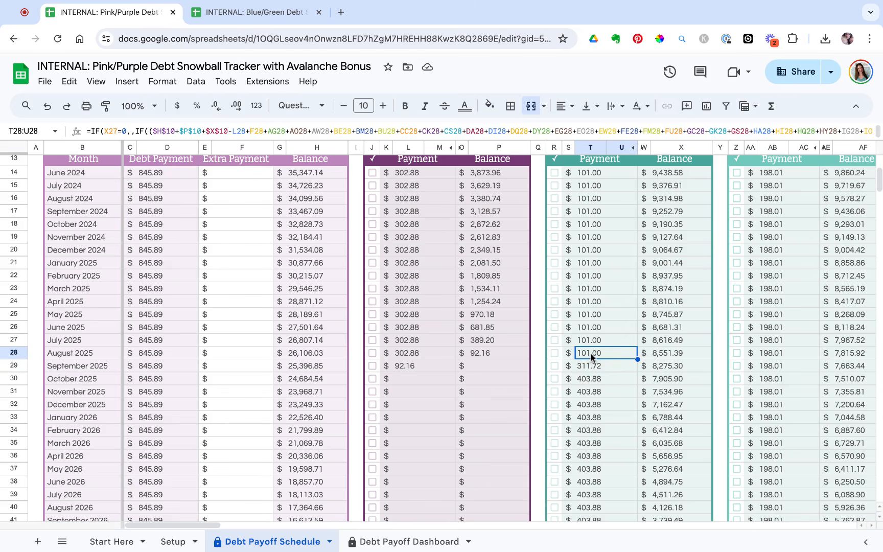
{"action": "left_click", "coordinate": [591, 366]}
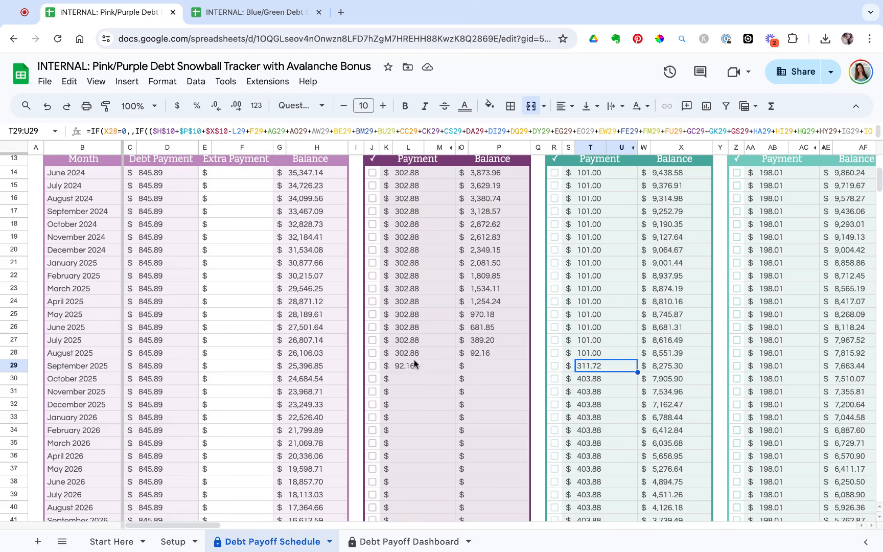
{"action": "left_click", "coordinate": [594, 378]}
{"action": "scroll", "coordinate": [594, 377], "scroll_direction": "down", "scroll_amount": 6}
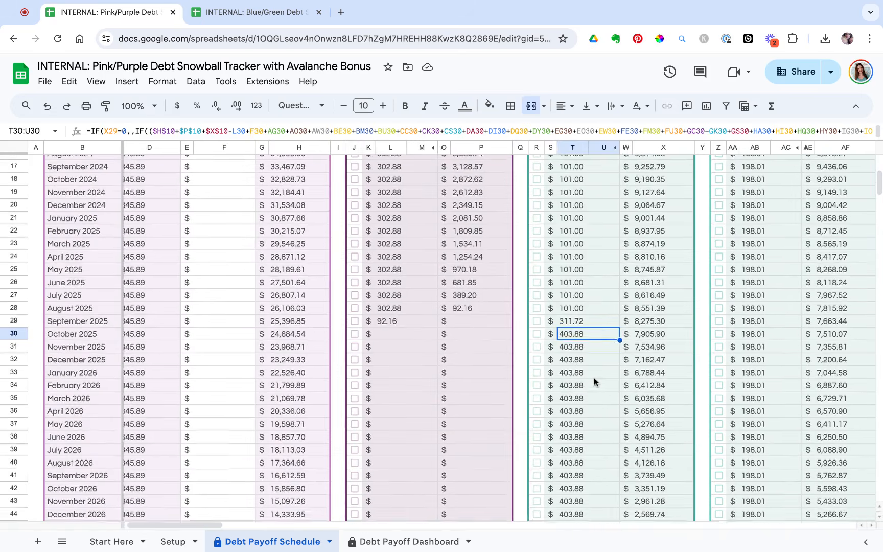
Examine the Personal Loan payments around the Student Loan's payoff, then review the All Debts monthly payment summary
{"action": "scroll", "coordinate": [594, 378], "scroll_direction": "down", "scroll_amount": 3}
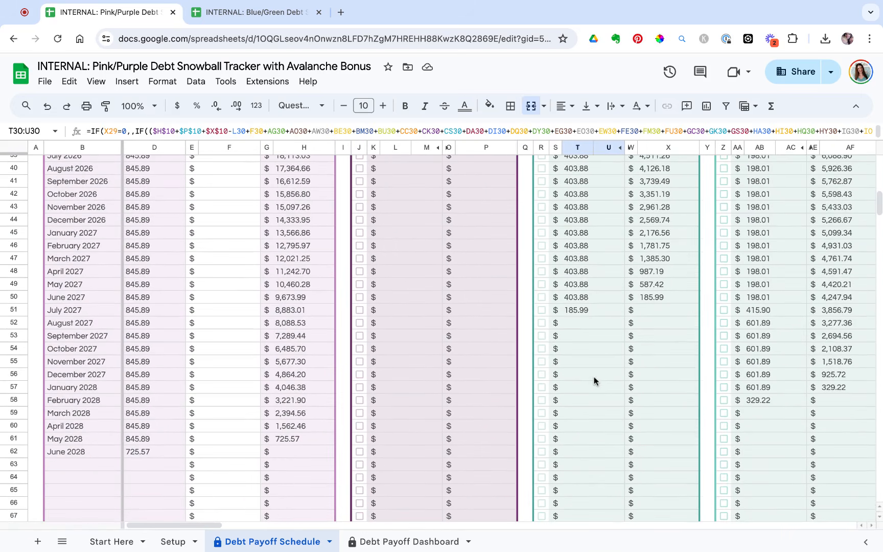
{"action": "left_click", "coordinate": [758, 321]}
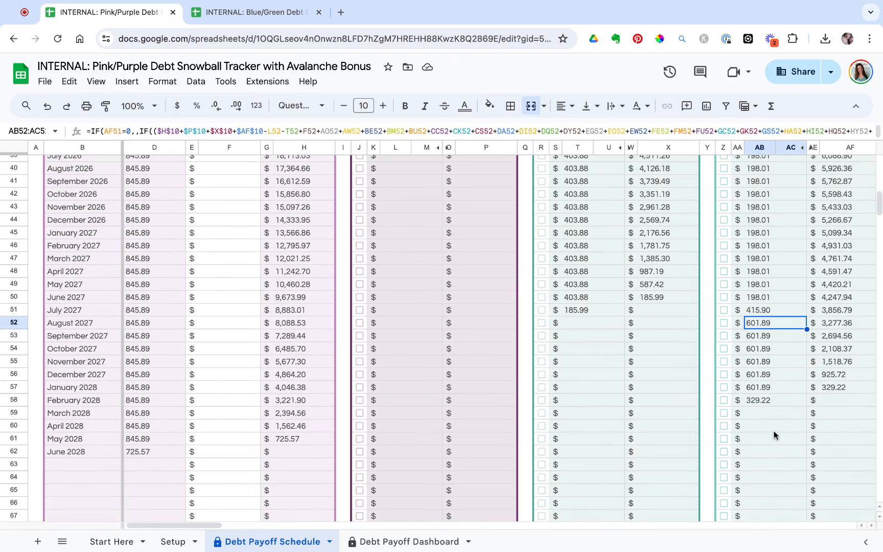
{"action": "scroll", "coordinate": [775, 430], "scroll_direction": "up", "scroll_amount": 3}
{"action": "scroll", "coordinate": [776, 430], "scroll_direction": "left", "scroll_amount": 1}
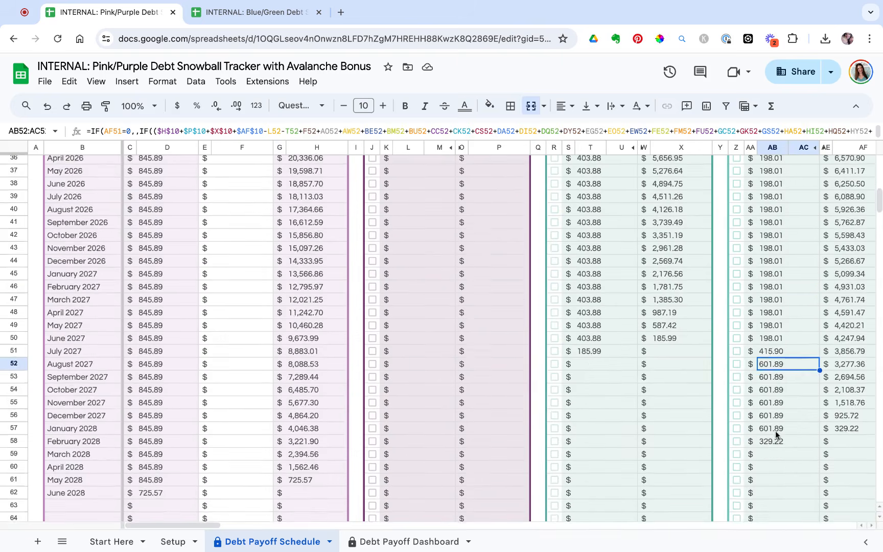
{"action": "scroll", "coordinate": [775, 431], "scroll_direction": "up", "scroll_amount": 5}
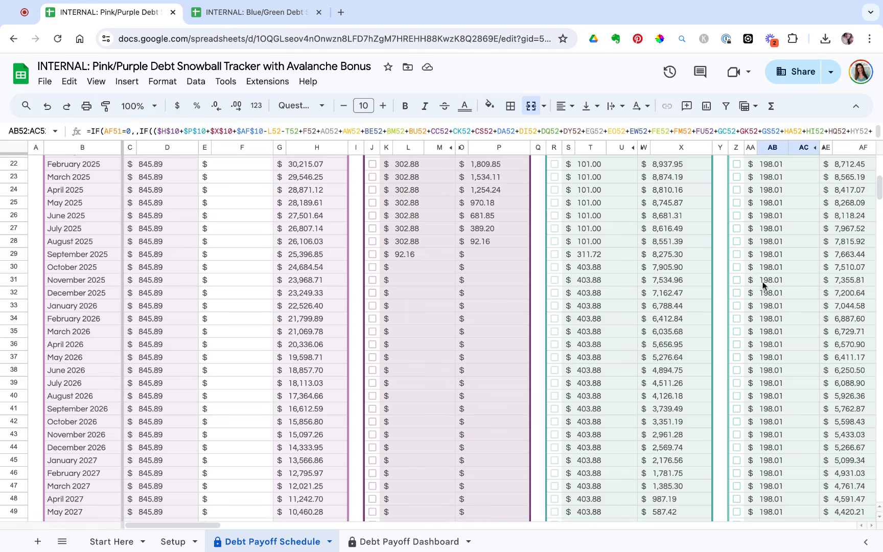
{"action": "scroll", "coordinate": [837, 301], "scroll_direction": "up", "scroll_amount": 7}
{"action": "scroll", "coordinate": [837, 301], "scroll_direction": "up", "scroll_amount": 1}
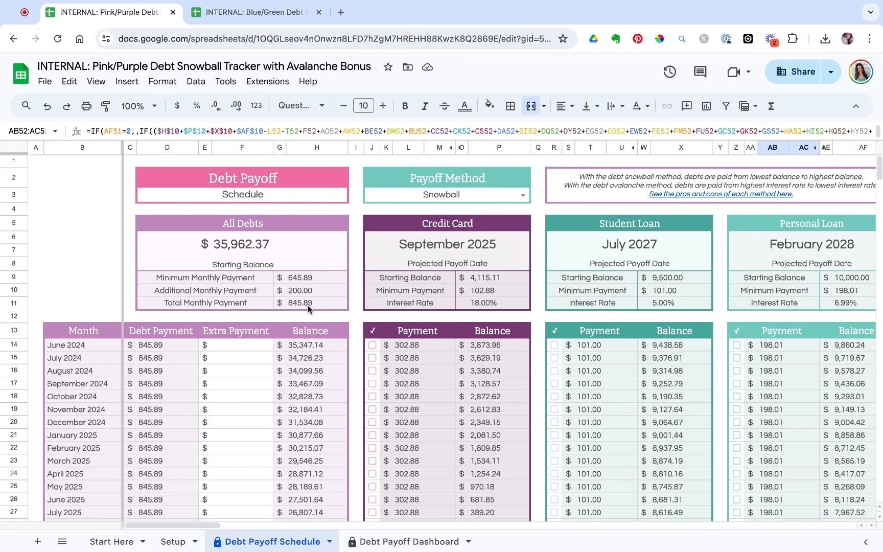
Enter an Extra Payment of 500 for June 2024 and -100 for July 2024
{"action": "left_click", "coordinate": [244, 348]}
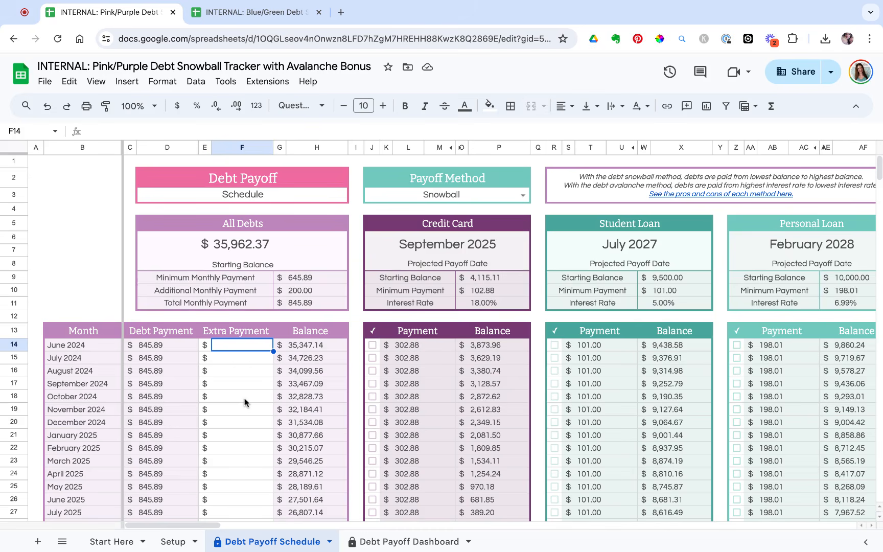
{"action": "type", "text": "500"}
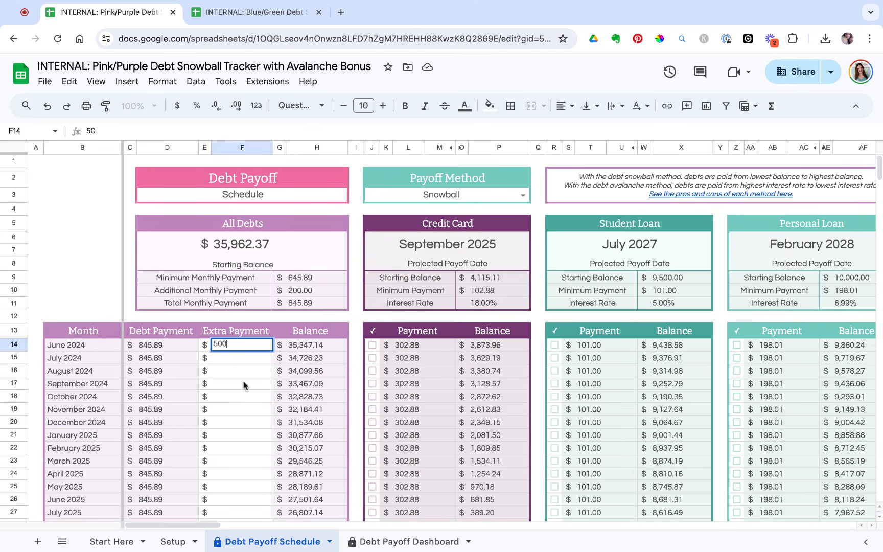
{"action": "key", "text": "Return"}
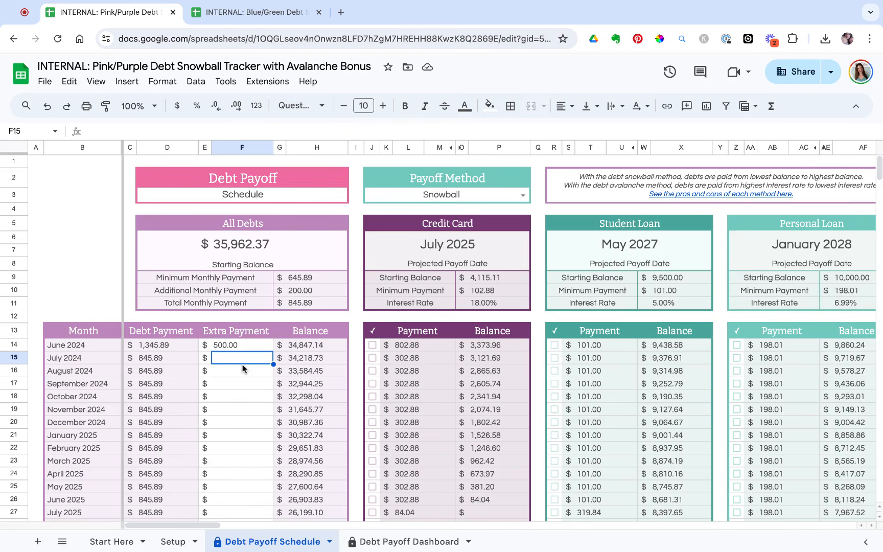
{"action": "type", "text": "-100"}
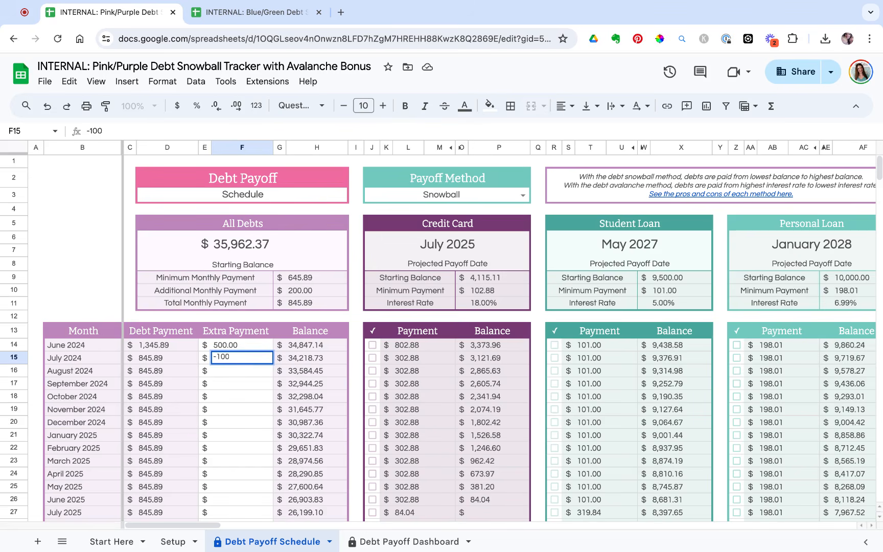
{"action": "key", "text": "Return"}
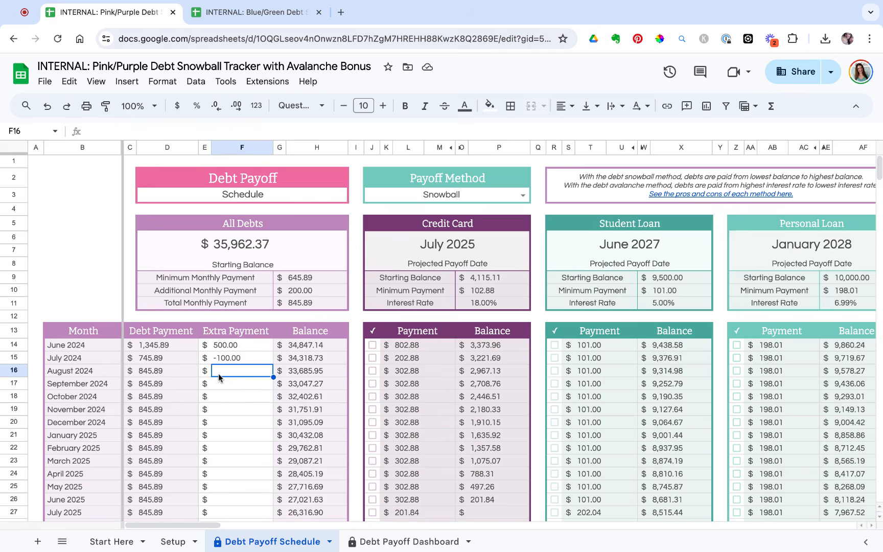
Mark the June and July 2024 payments as made for the Credit Card, Student Loan and Personal Loan
{"action": "left_click", "coordinate": [373, 346]}
{"action": "left_click", "coordinate": [555, 345]}
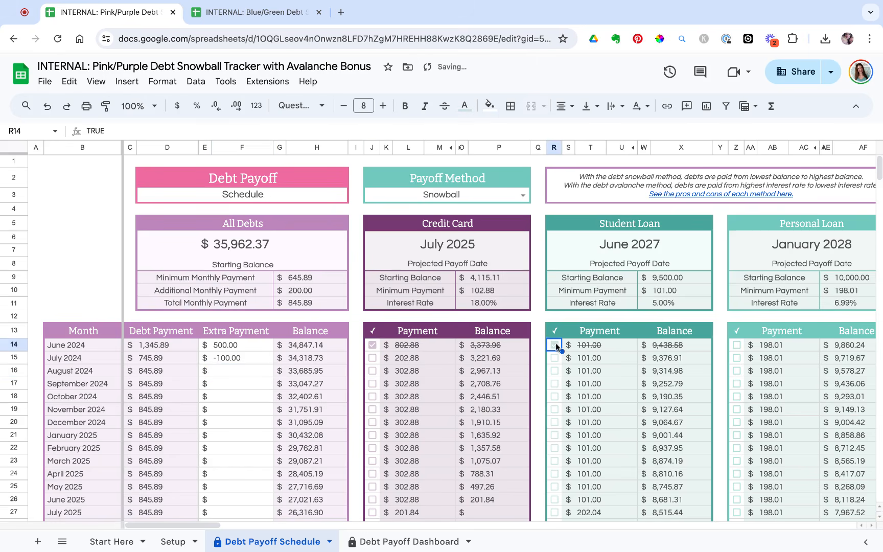
{"action": "left_click", "coordinate": [736, 346]}
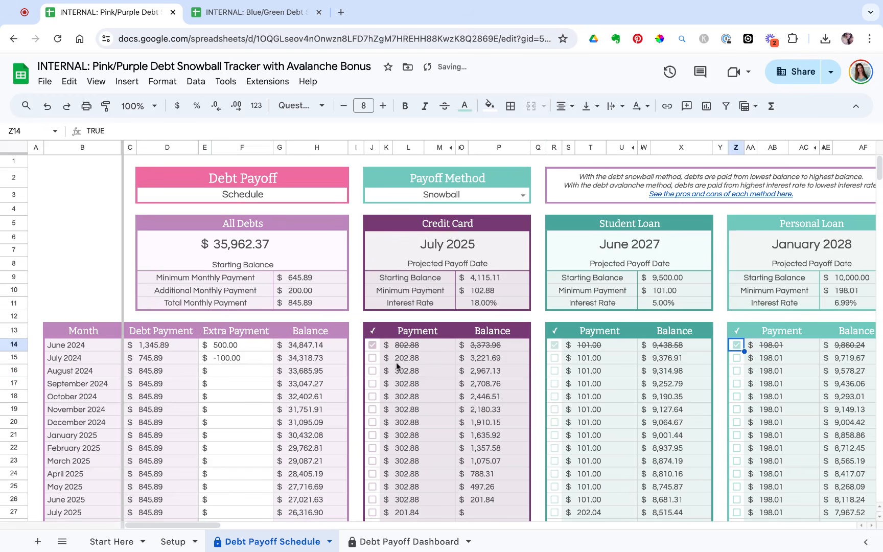
{"action": "left_click", "coordinate": [374, 359]}
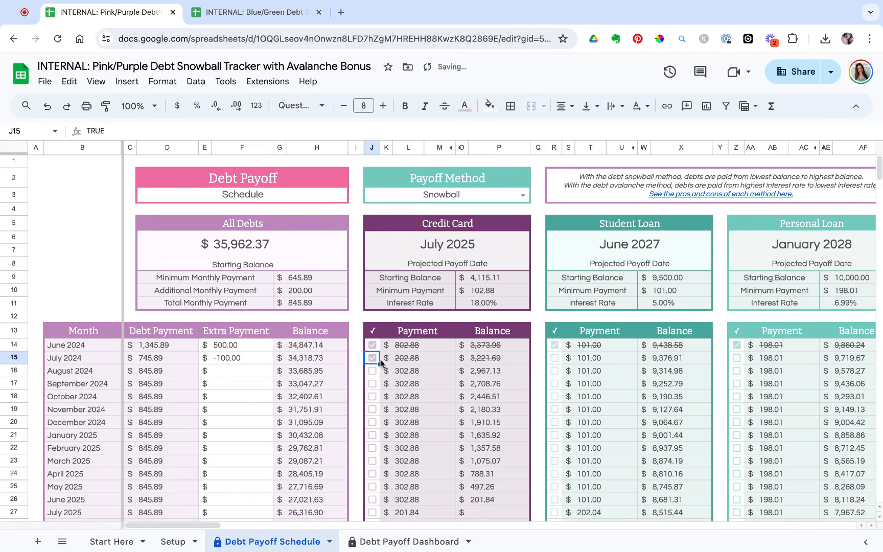
{"action": "left_click", "coordinate": [555, 358]}
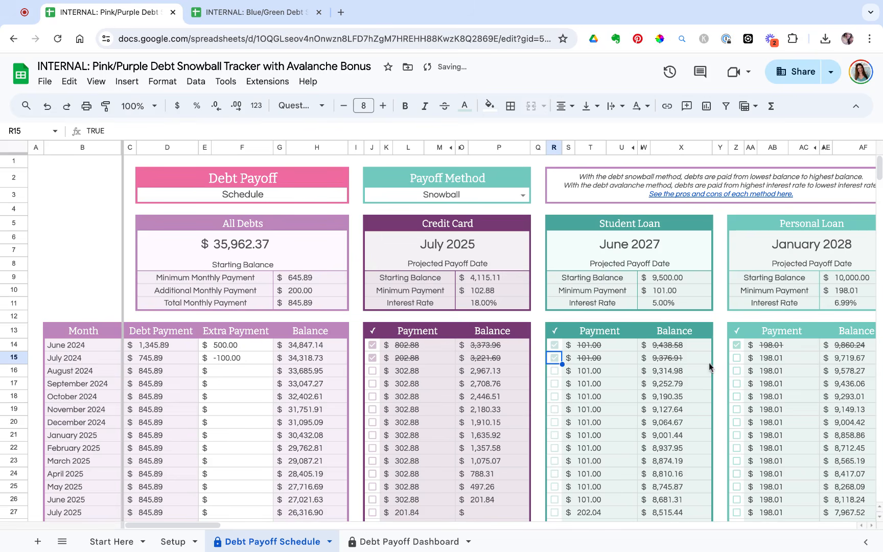
{"action": "left_click", "coordinate": [736, 358]}
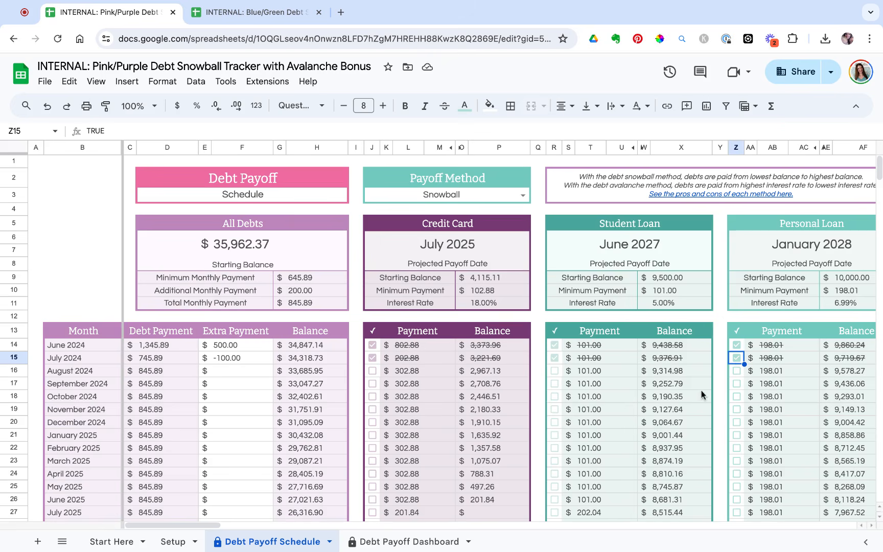
Mark the August 2024 payments as made for the Credit Card and Student Loan
{"action": "left_click", "coordinate": [378, 375]}
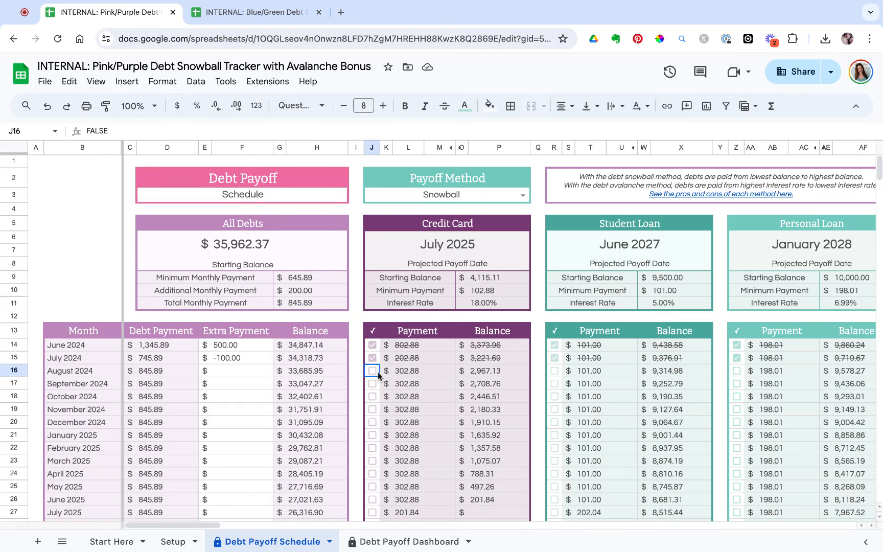
{"action": "left_click", "coordinate": [373, 371]}
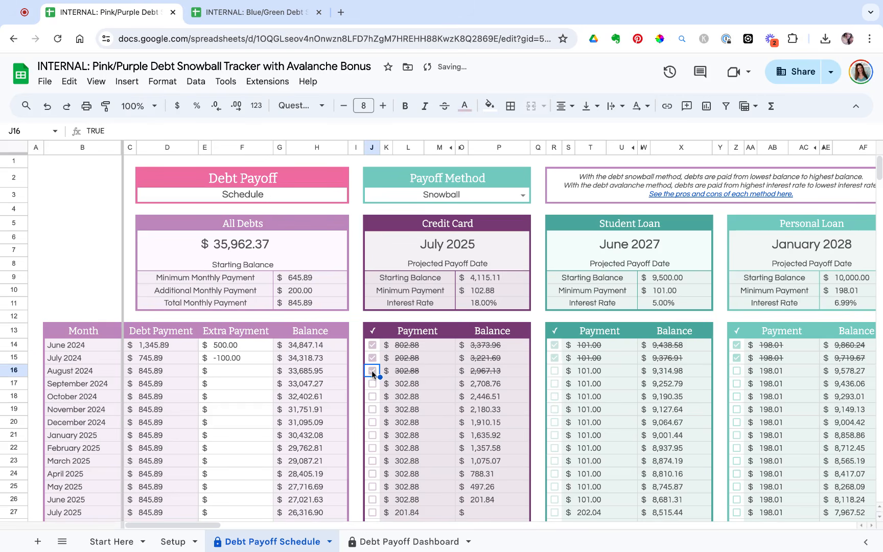
{"action": "left_click", "coordinate": [555, 372]}
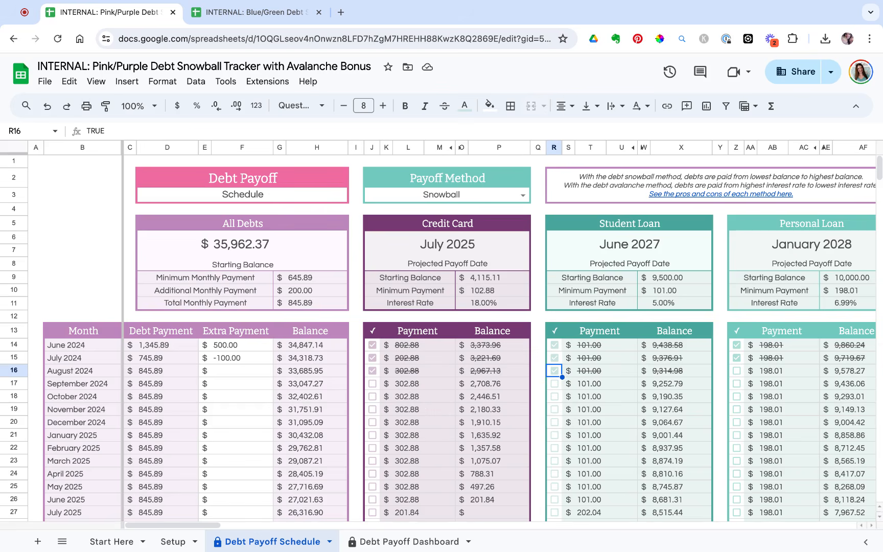
Examine the individual debts across the payoff schedule, including the unused debt sections, and open the Debt Payoff Dashboard for review
{"action": "scroll", "coordinate": [428, 412], "scroll_direction": "right", "scroll_amount": 5}
{"action": "scroll", "coordinate": [499, 422], "scroll_direction": "right", "scroll_amount": 5}
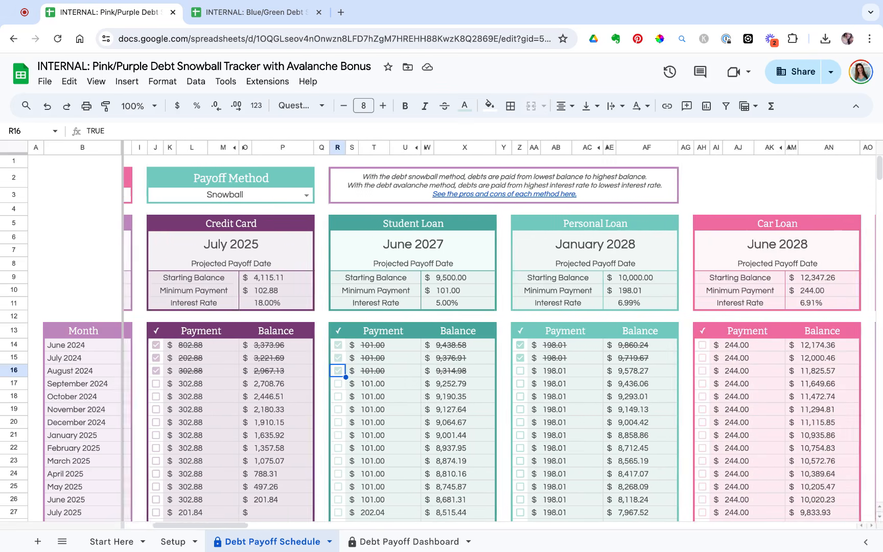
{"action": "scroll", "coordinate": [500, 421], "scroll_direction": "right", "scroll_amount": 3}
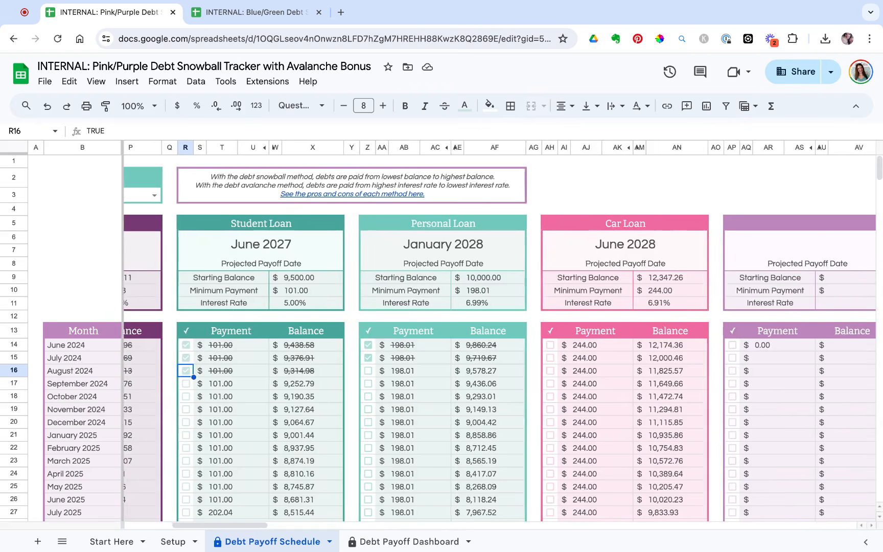
{"action": "scroll", "coordinate": [302, 371], "scroll_direction": "left", "scroll_amount": 1}
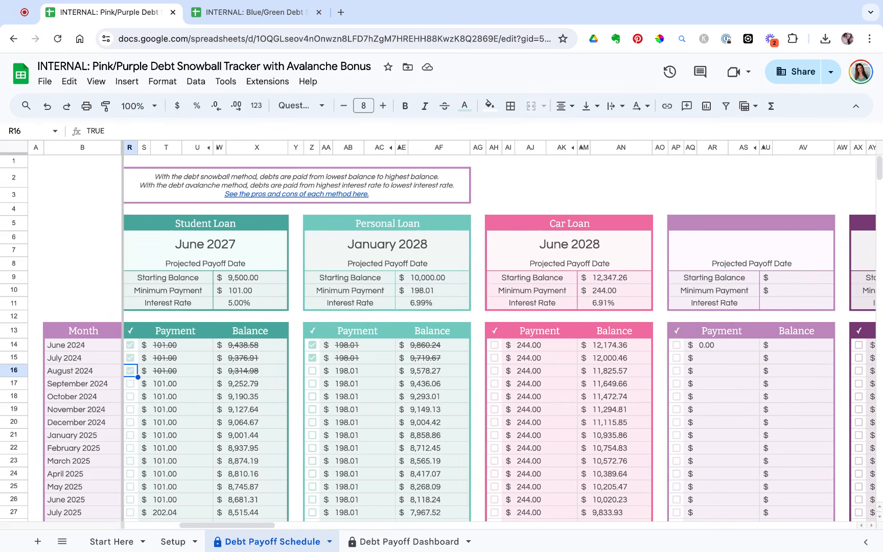
{"action": "scroll", "coordinate": [301, 371], "scroll_direction": "right", "scroll_amount": 3}
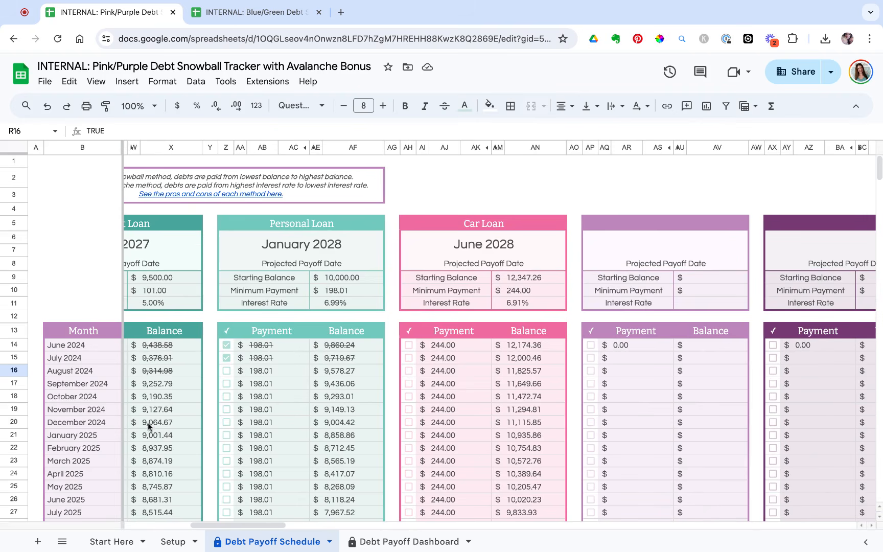
{"action": "scroll", "coordinate": [335, 406], "scroll_direction": "right", "scroll_amount": 3}
{"action": "scroll", "coordinate": [335, 409], "scroll_direction": "right", "scroll_amount": 1}
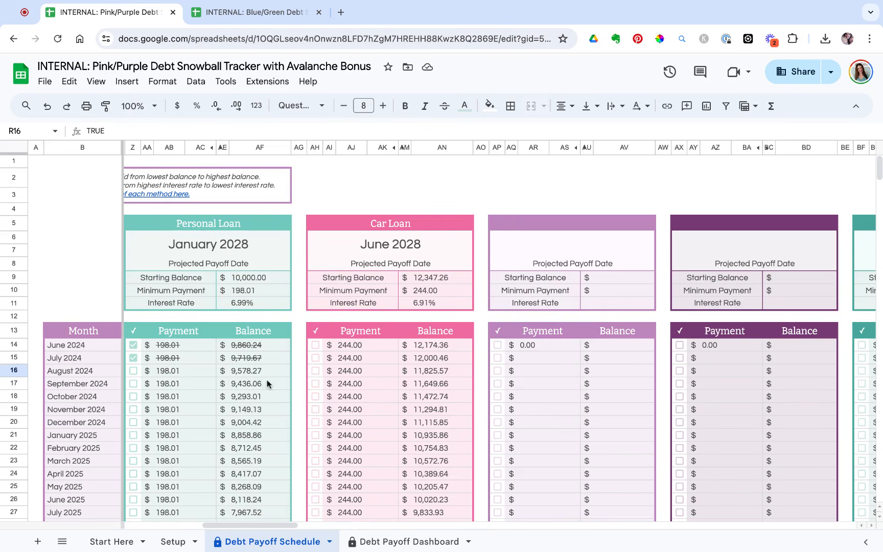
{"action": "scroll", "coordinate": [352, 400], "scroll_direction": "right", "scroll_amount": 5}
{"action": "scroll", "coordinate": [351, 404], "scroll_direction": "right", "scroll_amount": 6}
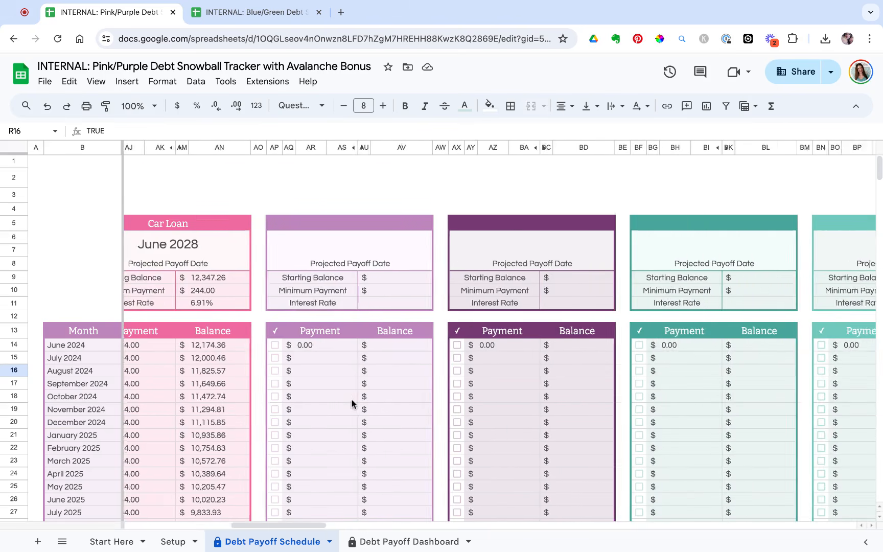
{"action": "scroll", "coordinate": [413, 384], "scroll_direction": "left", "scroll_amount": 13}
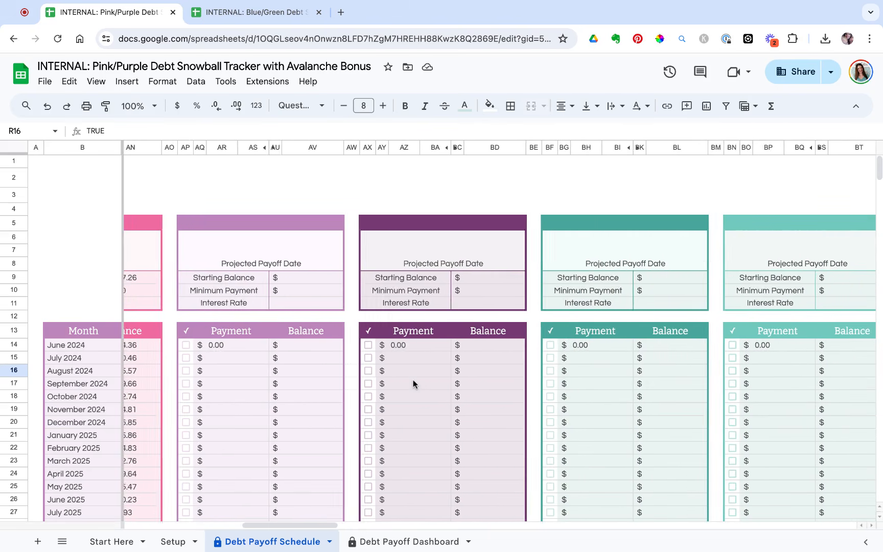
{"action": "scroll", "coordinate": [414, 383], "scroll_direction": "left", "scroll_amount": 17}
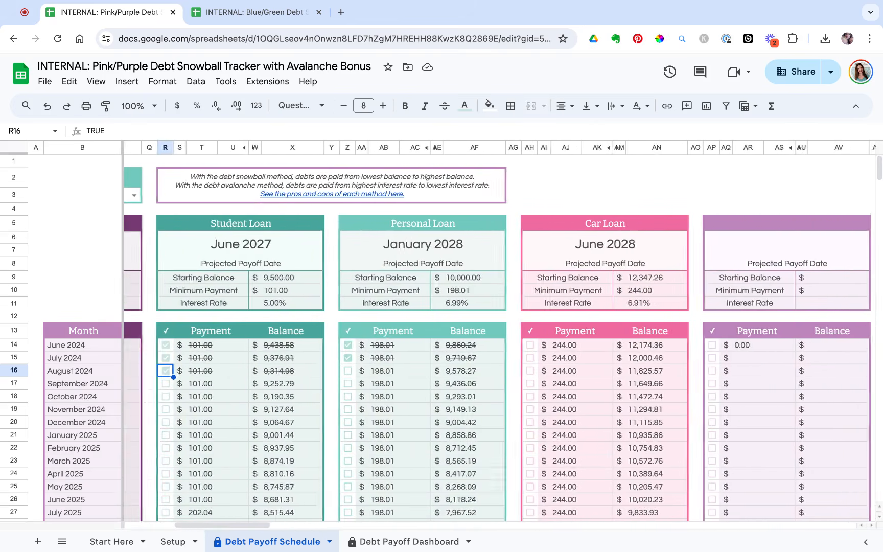
{"action": "scroll", "coordinate": [330, 413], "scroll_direction": "left", "scroll_amount": 1}
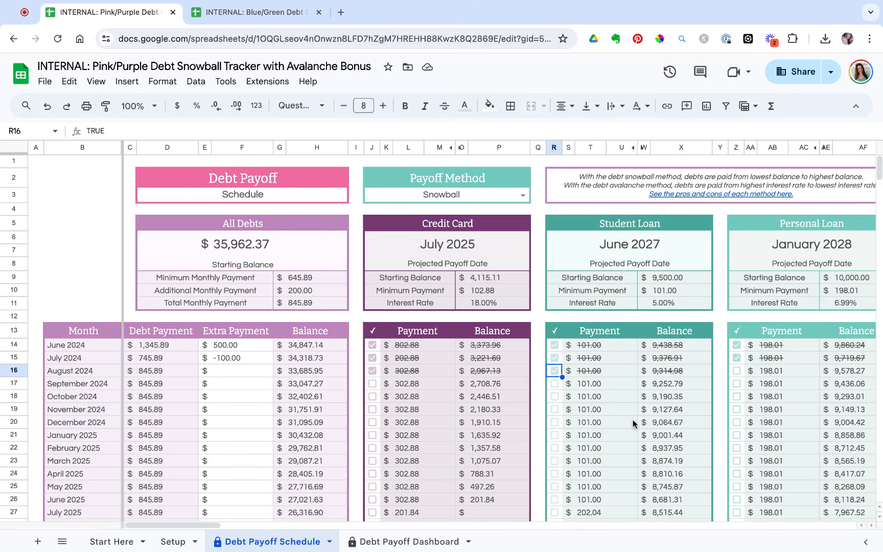
{"action": "left_click", "coordinate": [409, 541]}
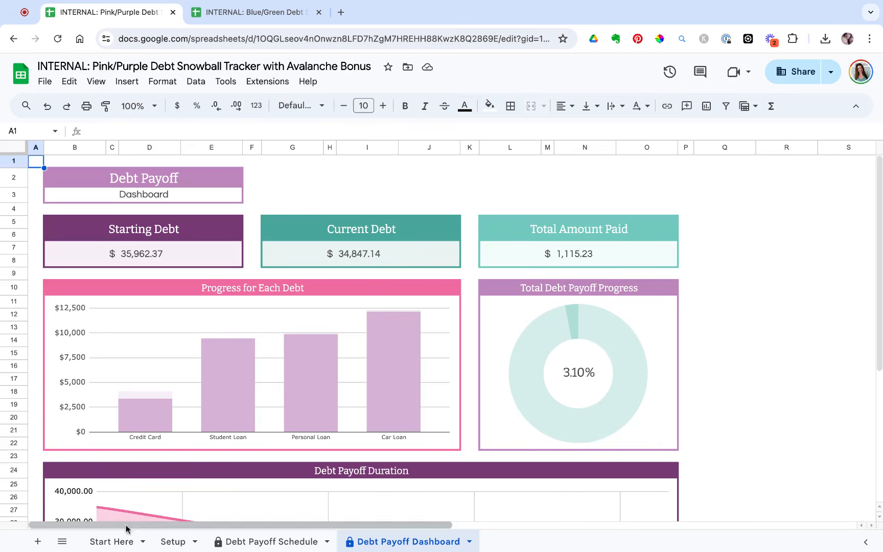
Set the Start Date on the Setup sheet to July 1, 2023 and check the Debt Payoff Dashboard
{"action": "left_click", "coordinate": [184, 543]}
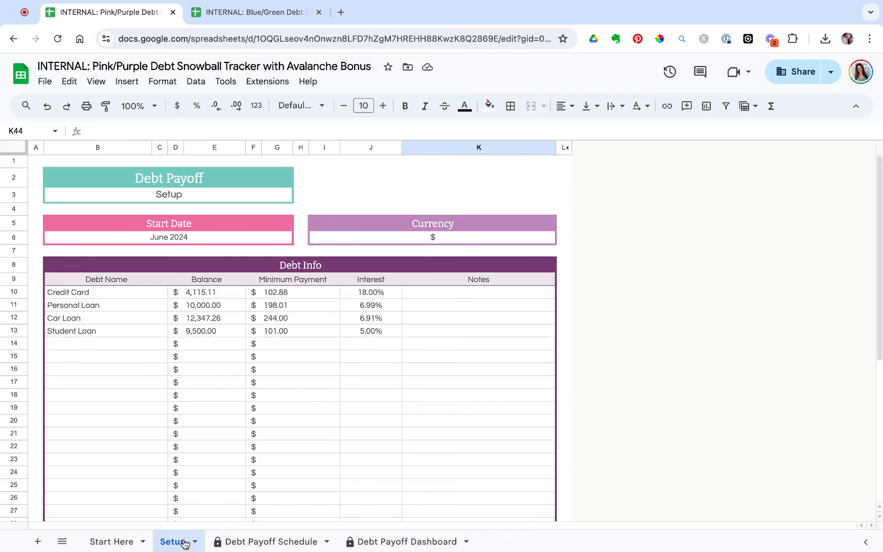
{"action": "left_click", "coordinate": [249, 241]}
{"action": "double_click", "coordinate": [249, 241]}
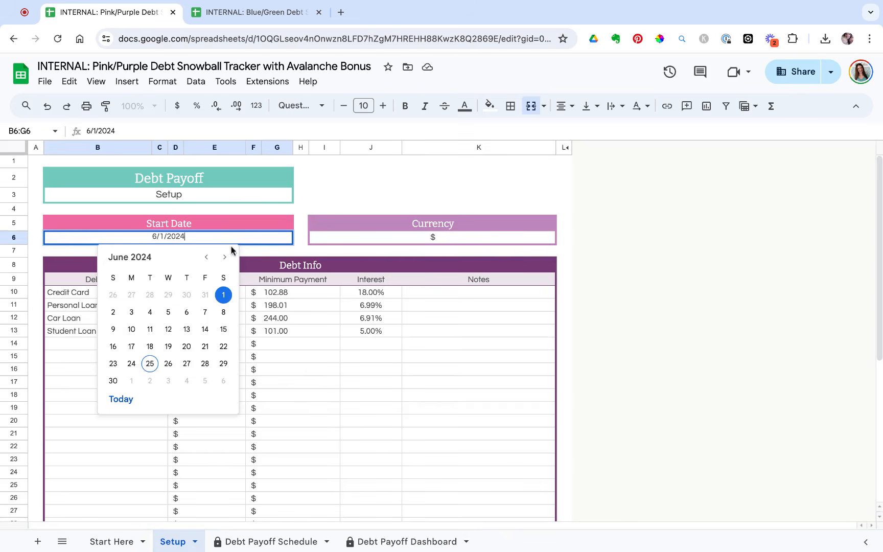
{"action": "left_click", "coordinate": [207, 258]}
{"action": "left_click", "coordinate": [207, 258]}
{"action": "left_click", "coordinate": [206, 258]}
{"action": "left_click", "coordinate": [206, 258]}
{"action": "left_click", "coordinate": [206, 258]}
{"action": "left_click", "coordinate": [206, 258]}
{"action": "left_click", "coordinate": [207, 258]}
{"action": "left_click", "coordinate": [206, 258]}
{"action": "left_click", "coordinate": [207, 258]}
{"action": "left_click", "coordinate": [207, 258]}
{"action": "left_click", "coordinate": [206, 258]}
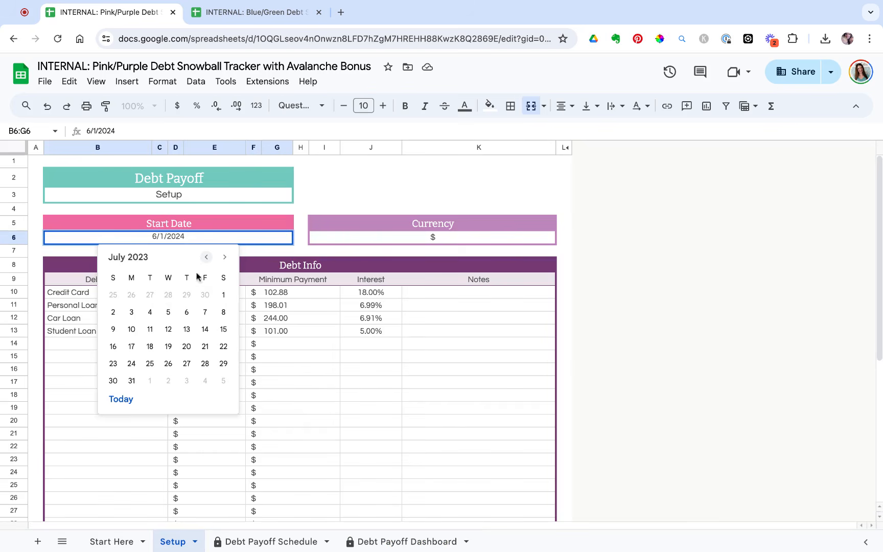
{"action": "left_click", "coordinate": [226, 298]}
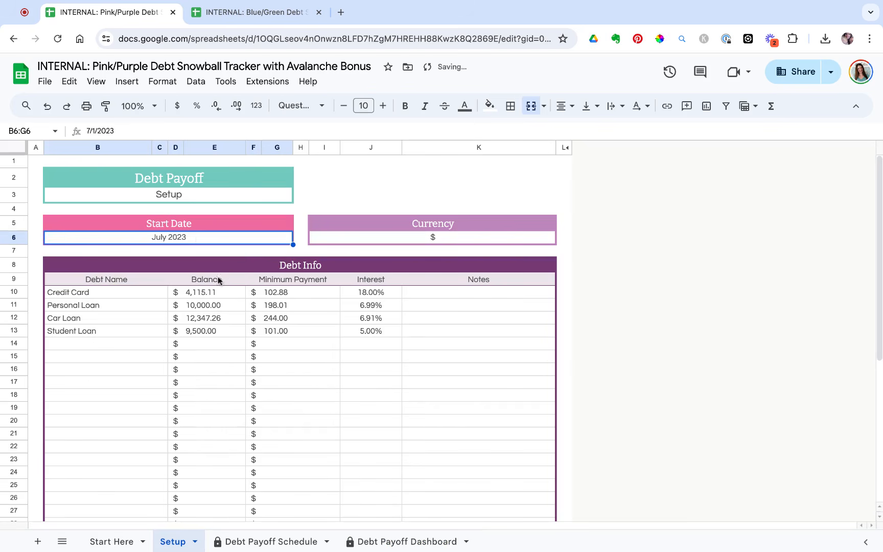
{"action": "left_click", "coordinate": [383, 541]}
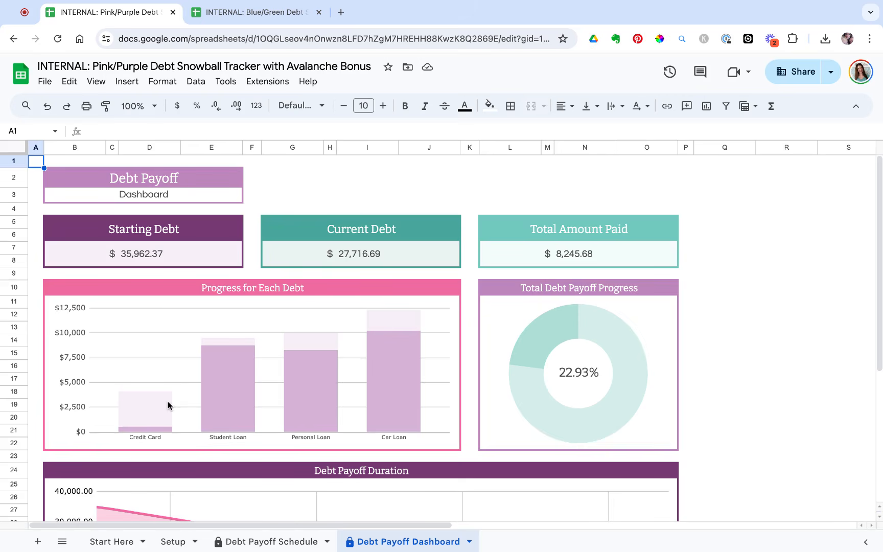
Set the Start Date on the Setup sheet to July 1, 2024 and check its effect on the Debt Payoff Dashboard
{"action": "left_click", "coordinate": [172, 541]}
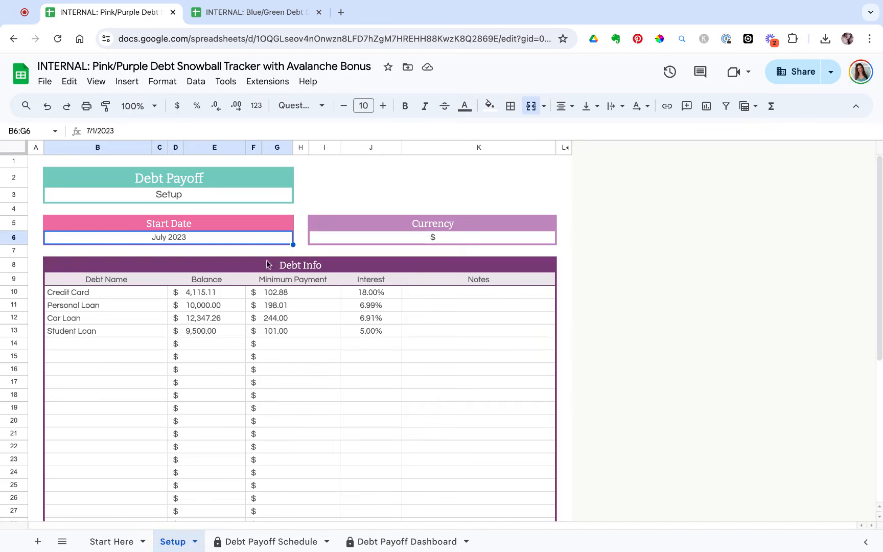
{"action": "double_click", "coordinate": [251, 240]}
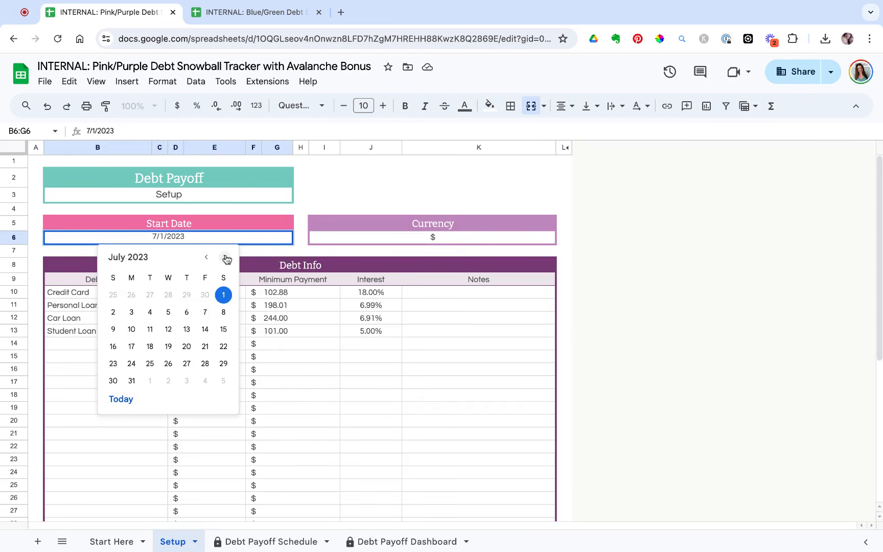
{"action": "triple_click", "coordinate": [226, 258]}
{"action": "left_click", "coordinate": [226, 258]}
{"action": "left_click", "coordinate": [226, 258]}
{"action": "left_click", "coordinate": [226, 258]}
{"action": "left_click", "coordinate": [226, 258]}
{"action": "left_click", "coordinate": [226, 258]}
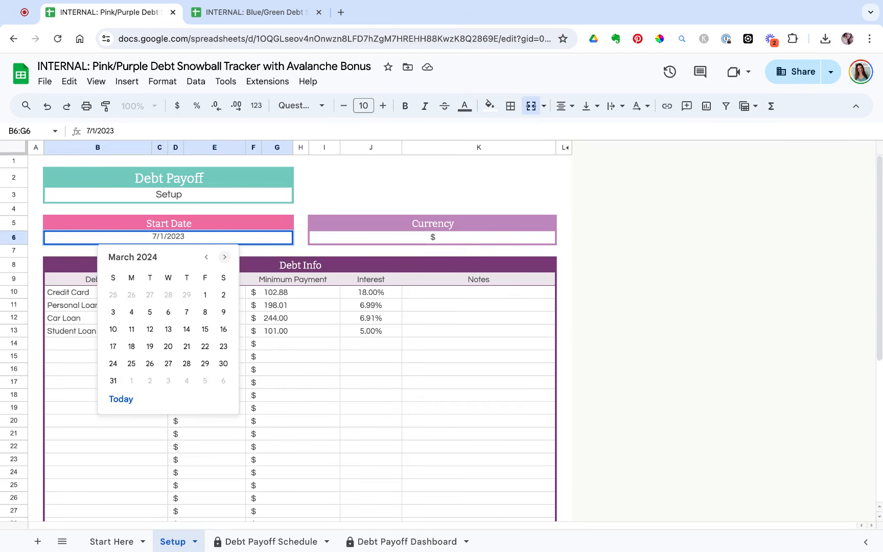
{"action": "left_click", "coordinate": [226, 258]}
{"action": "left_click", "coordinate": [226, 257]}
{"action": "left_click", "coordinate": [226, 258]}
{"action": "left_click", "coordinate": [226, 257]}
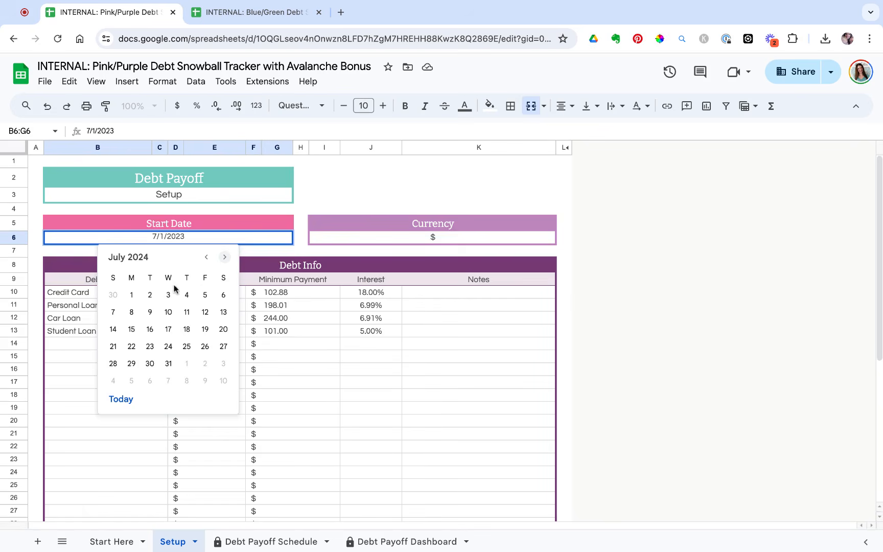
{"action": "left_click", "coordinate": [131, 296]}
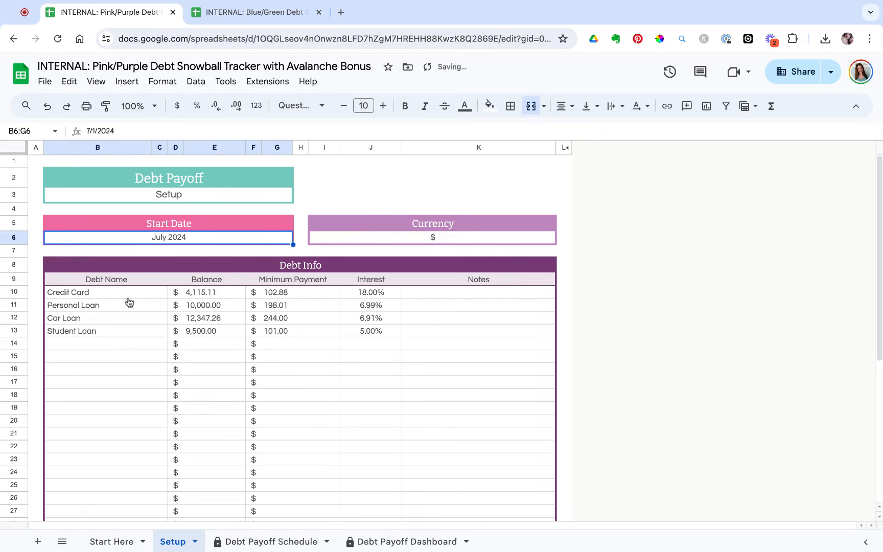
{"action": "left_click", "coordinate": [408, 544]}
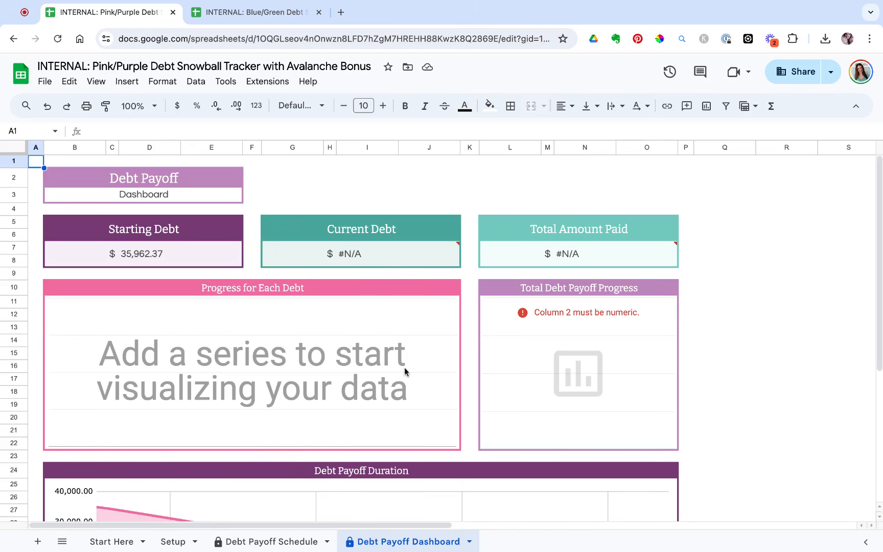
Set the Start Date on the Setup sheet back to June 1, 2024
{"action": "left_click", "coordinate": [174, 542]}
{"action": "double_click", "coordinate": [279, 240]}
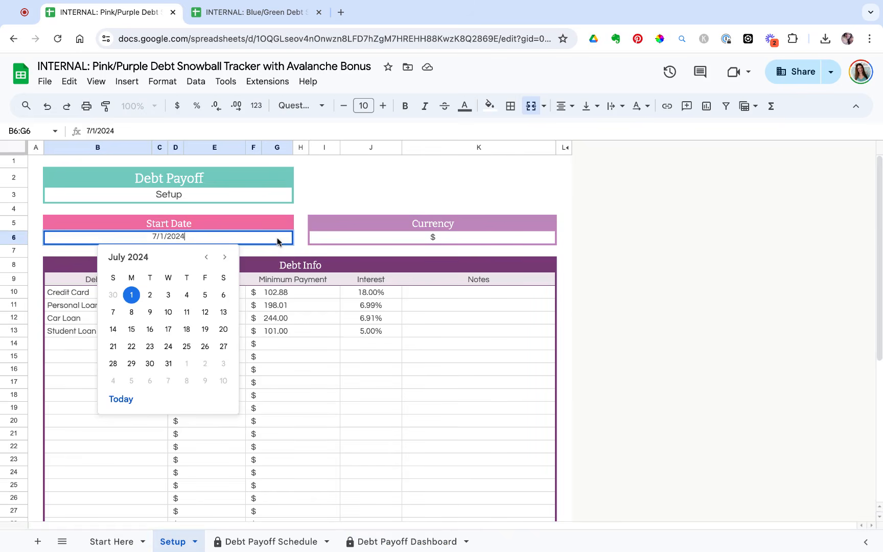
{"action": "left_click", "coordinate": [206, 257]}
{"action": "left_click", "coordinate": [224, 294]}
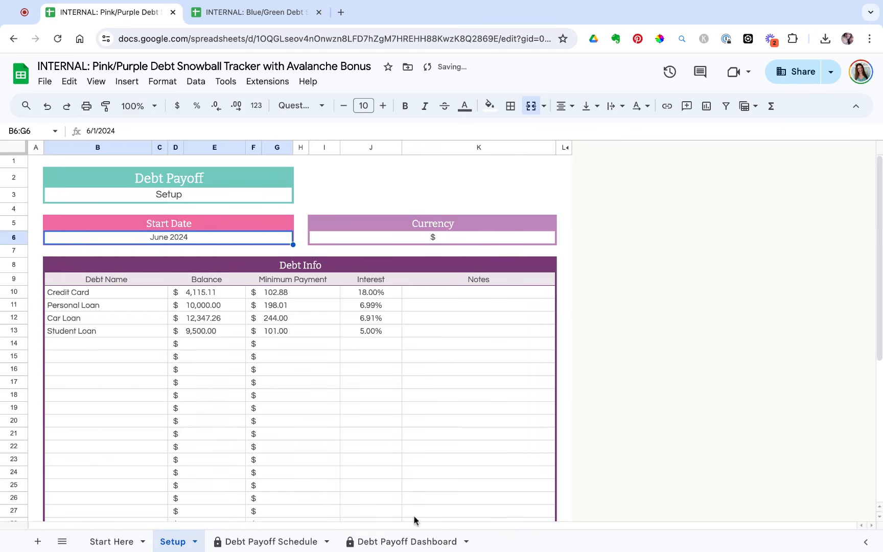
Review the Debt Payoff Dashboard from the debt totals and charts through the Debt Free Date, and return to the Debt Payoff Schedule
{"action": "left_click", "coordinate": [412, 543]}
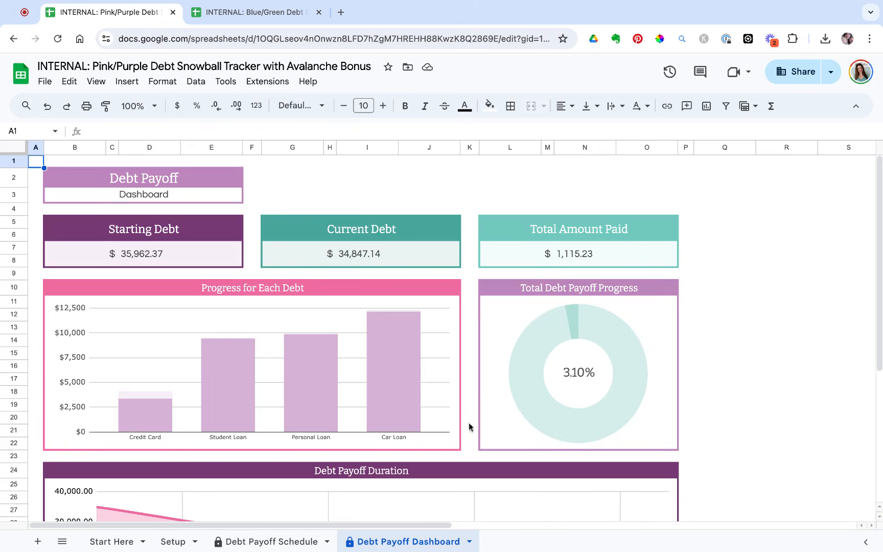
{"action": "scroll", "coordinate": [475, 433], "scroll_direction": "down", "scroll_amount": 1}
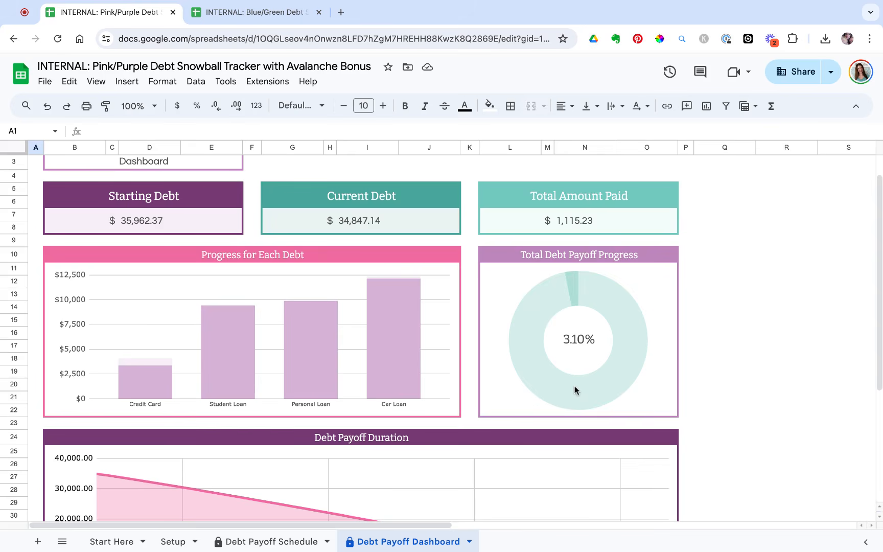
{"action": "scroll", "coordinate": [576, 389], "scroll_direction": "down", "scroll_amount": 4}
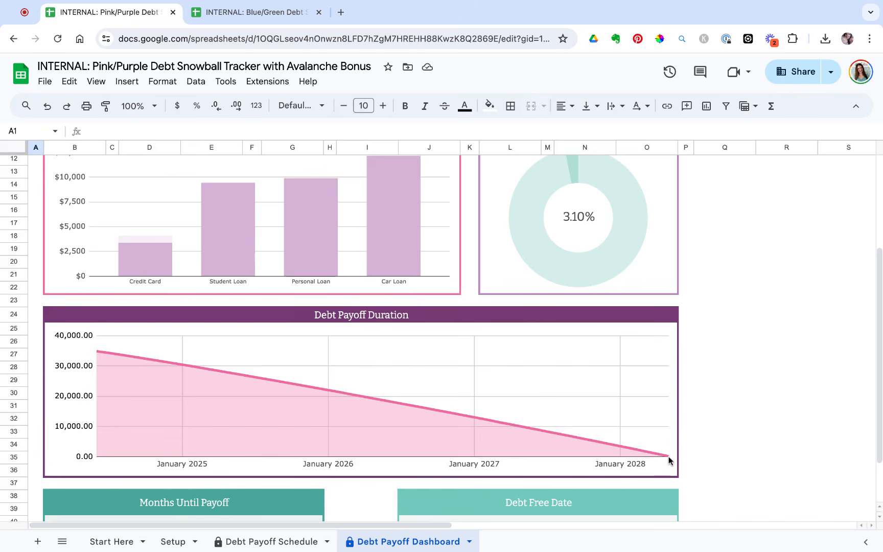
{"action": "scroll", "coordinate": [669, 460], "scroll_direction": "down", "scroll_amount": 3}
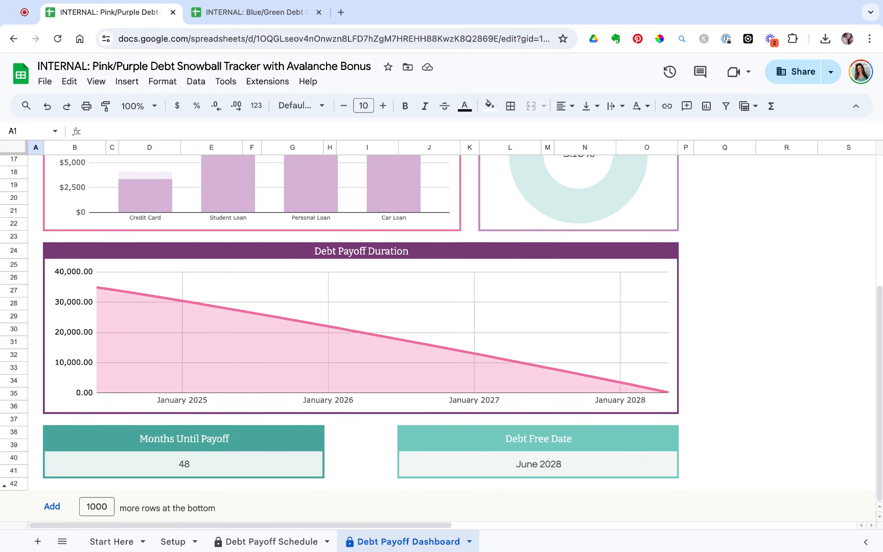
{"action": "scroll", "coordinate": [441, 338], "scroll_direction": "up", "scroll_amount": 8}
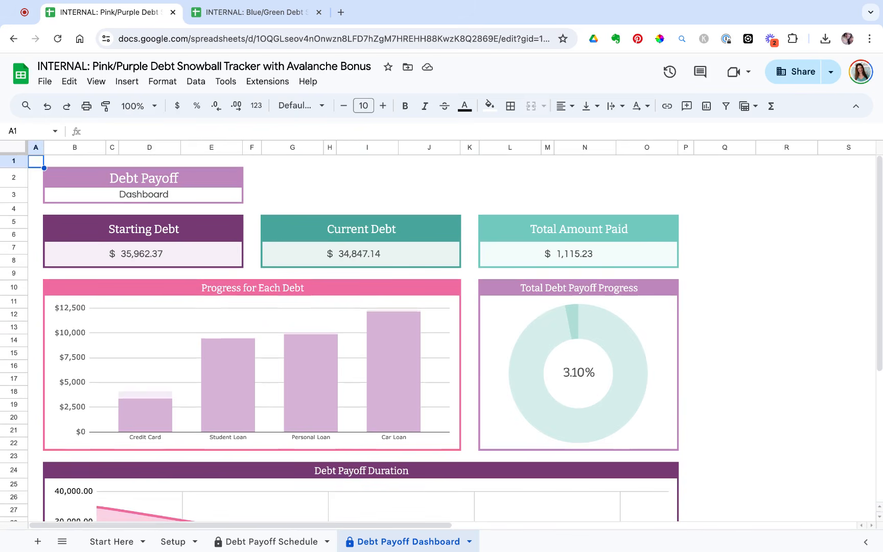
{"action": "left_click", "coordinate": [286, 543]}
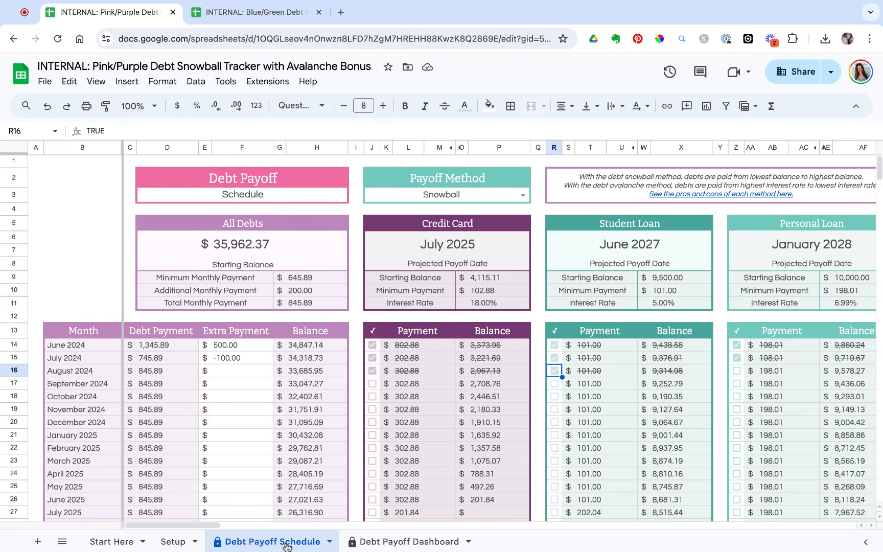